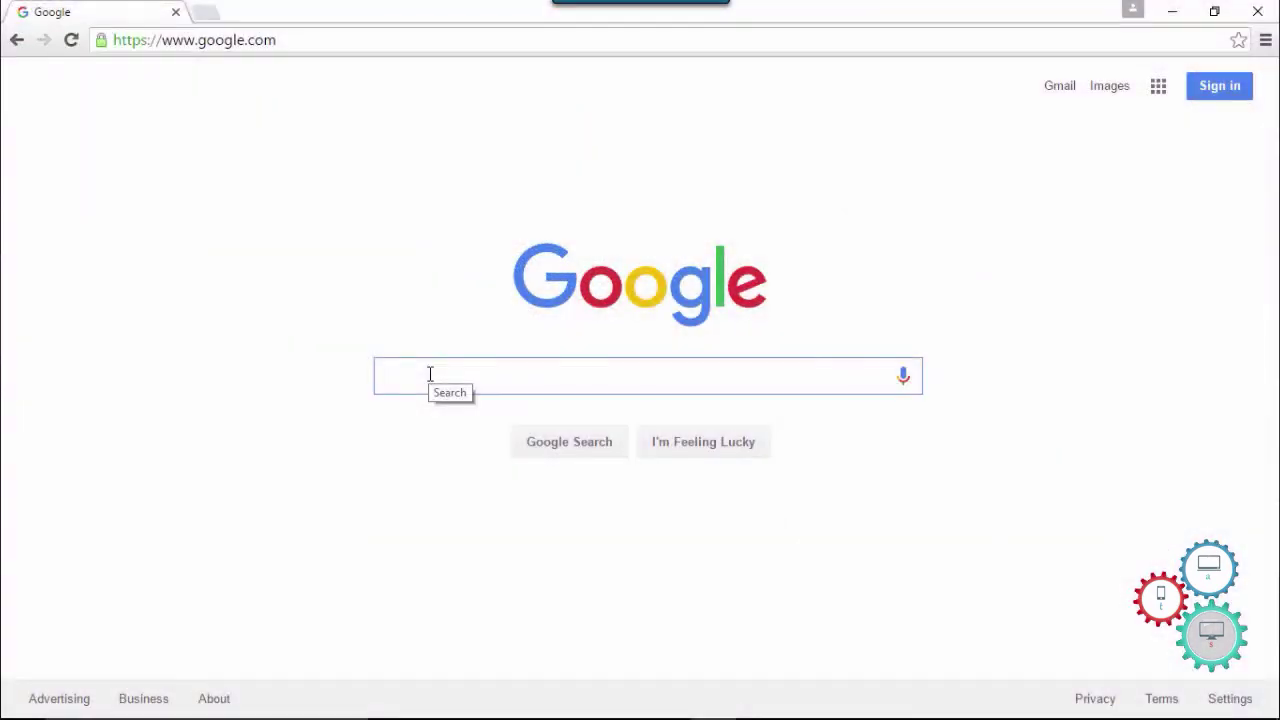
Step: Search Google for 'jdk download' and open Oracle's Java SE downloads page
type("jd")
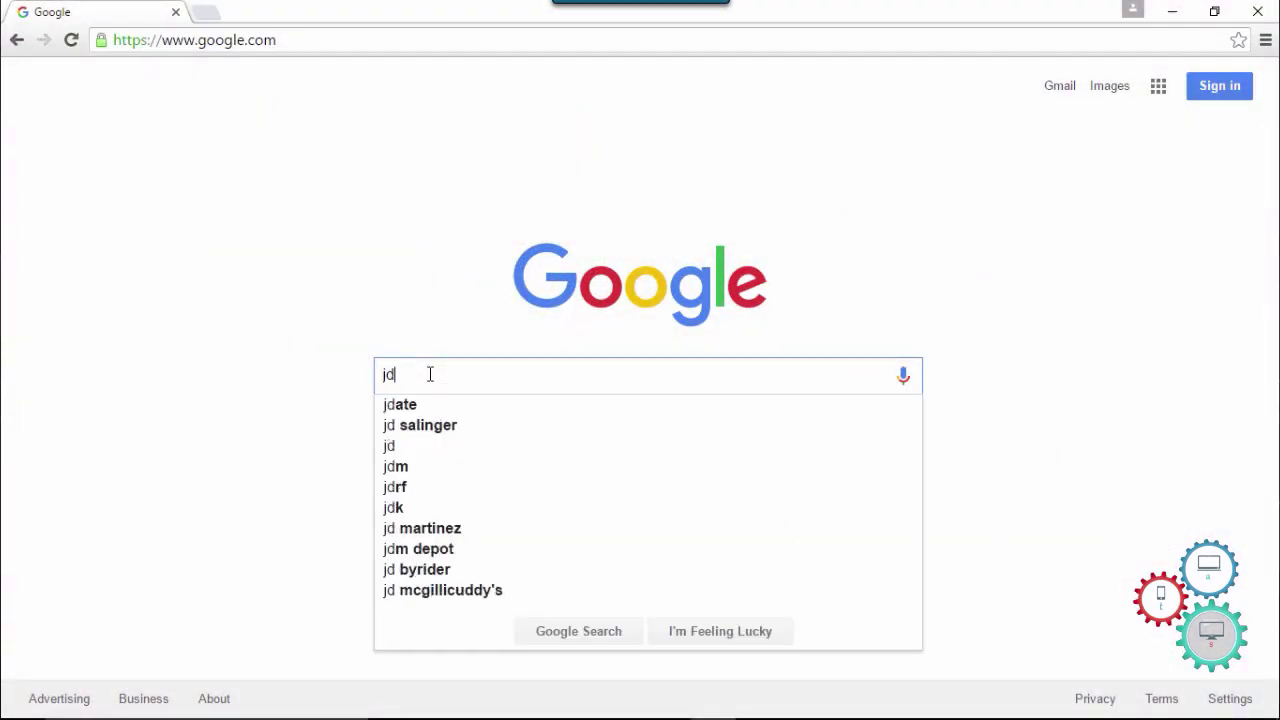
type("k dow")
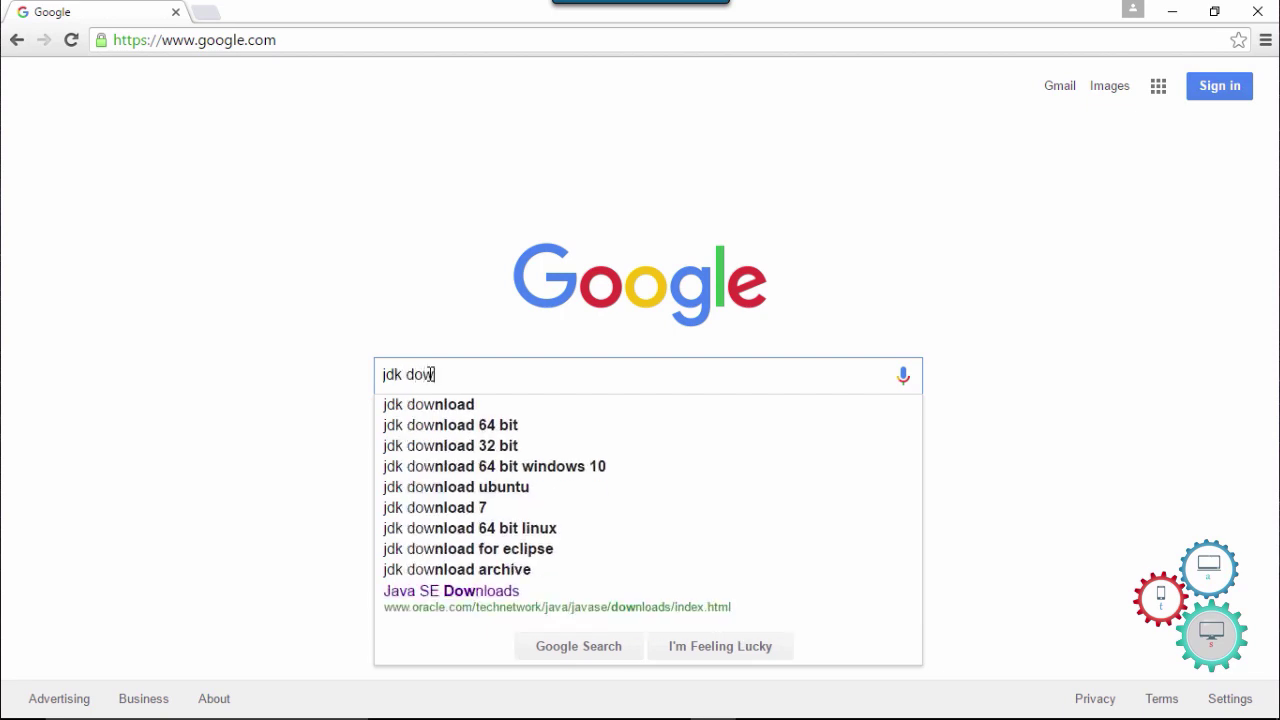
type("nload")
key("Return")
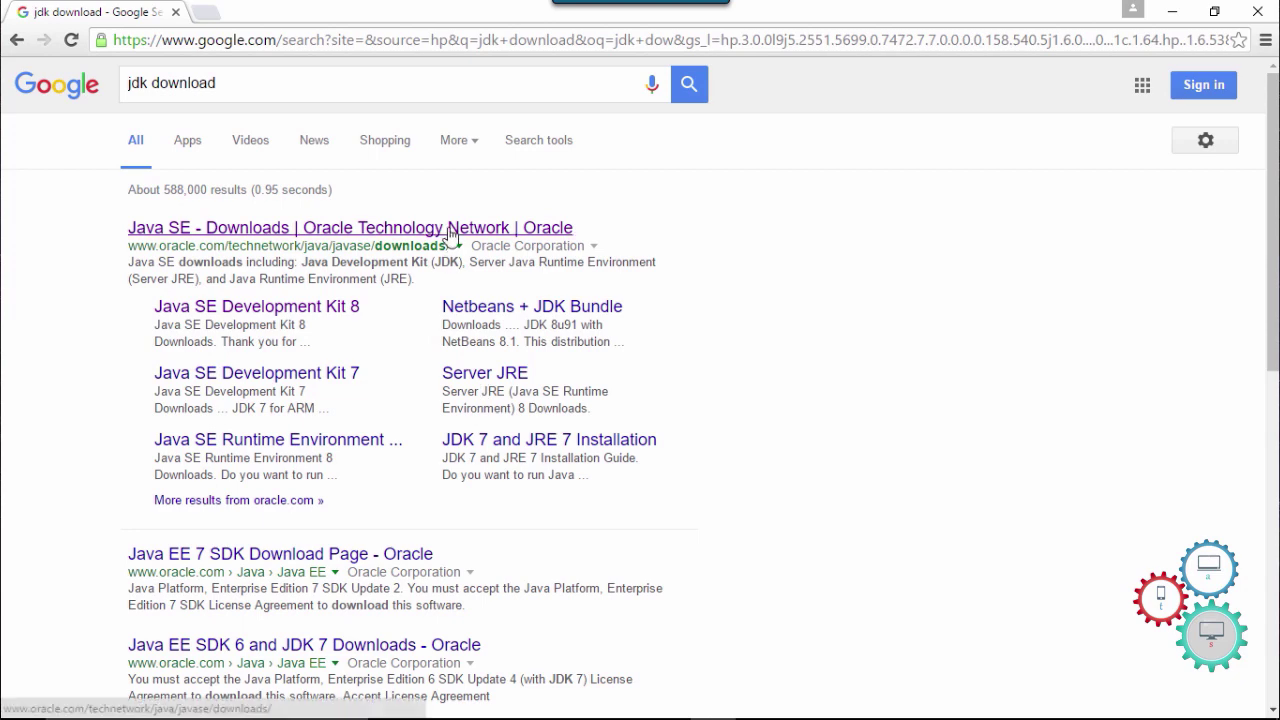
left_click(451, 236)
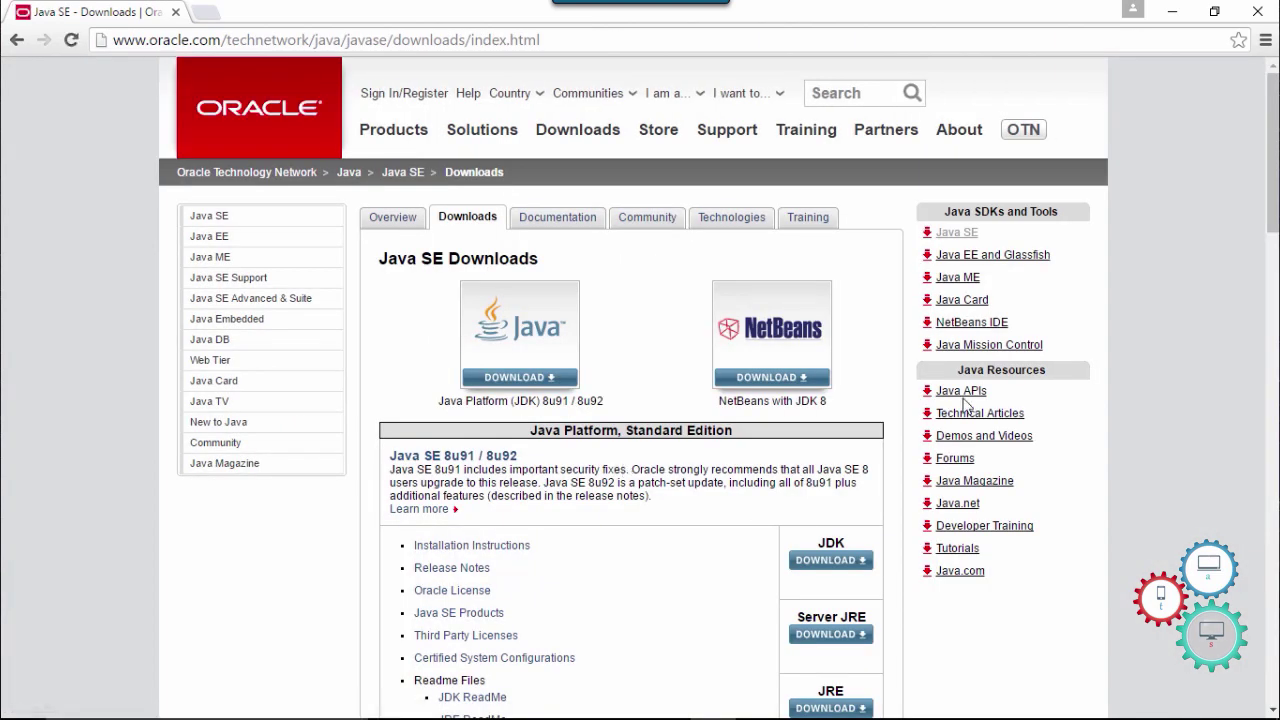
Step: On the JDK 8 downloads page, accept the 8u91 licence and download the Windows installer
left_click_drag(1273, 209, 1273, 242)
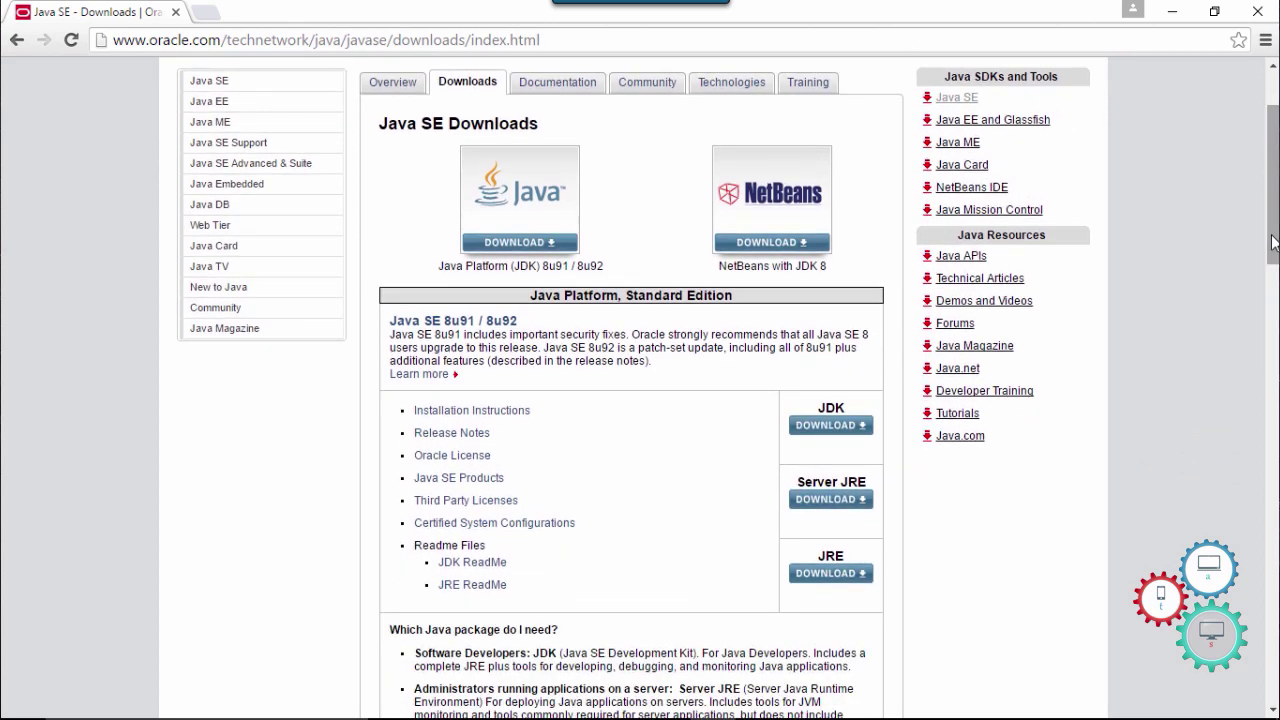
left_click(851, 430)
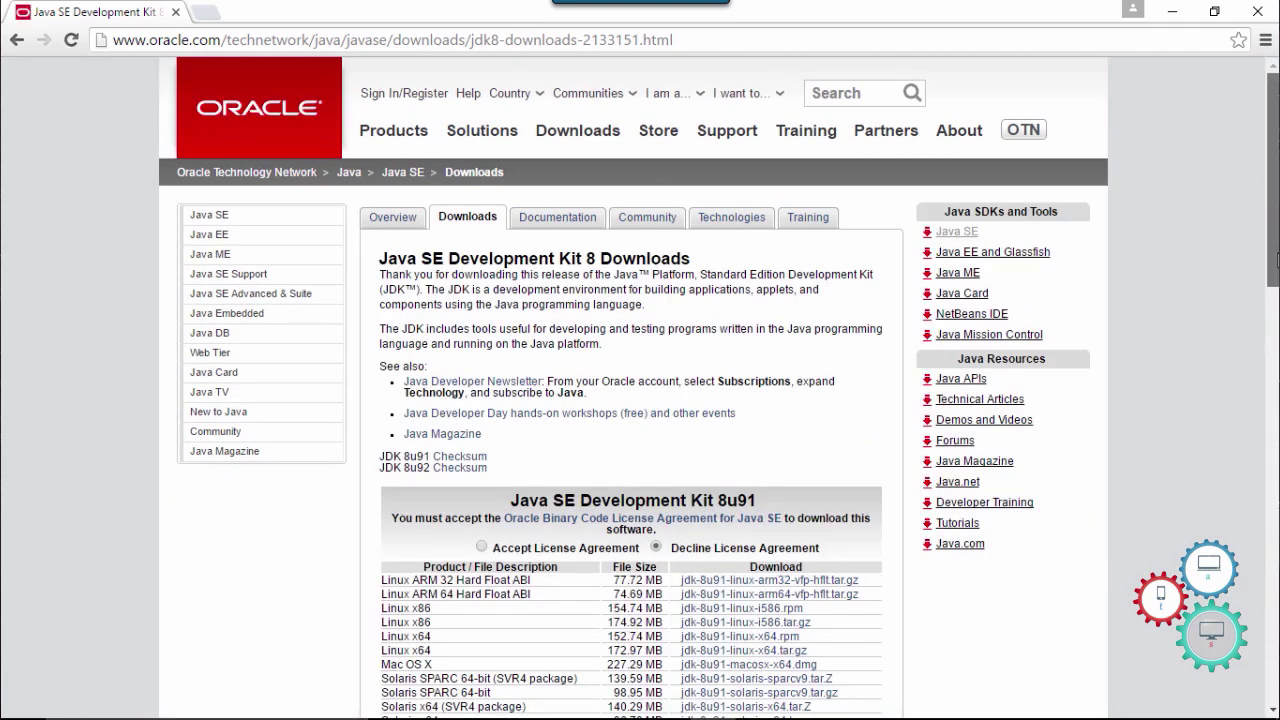
left_click_drag(1273, 200, 1273, 233)
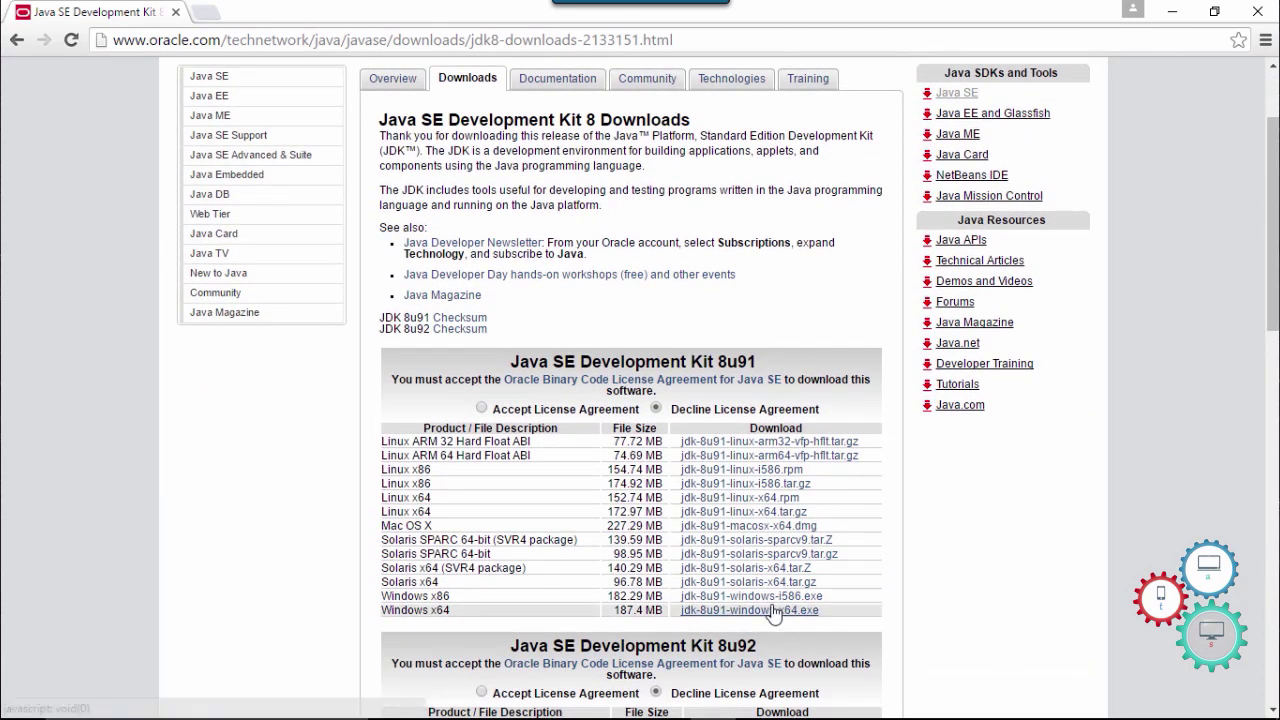
left_click(482, 409)
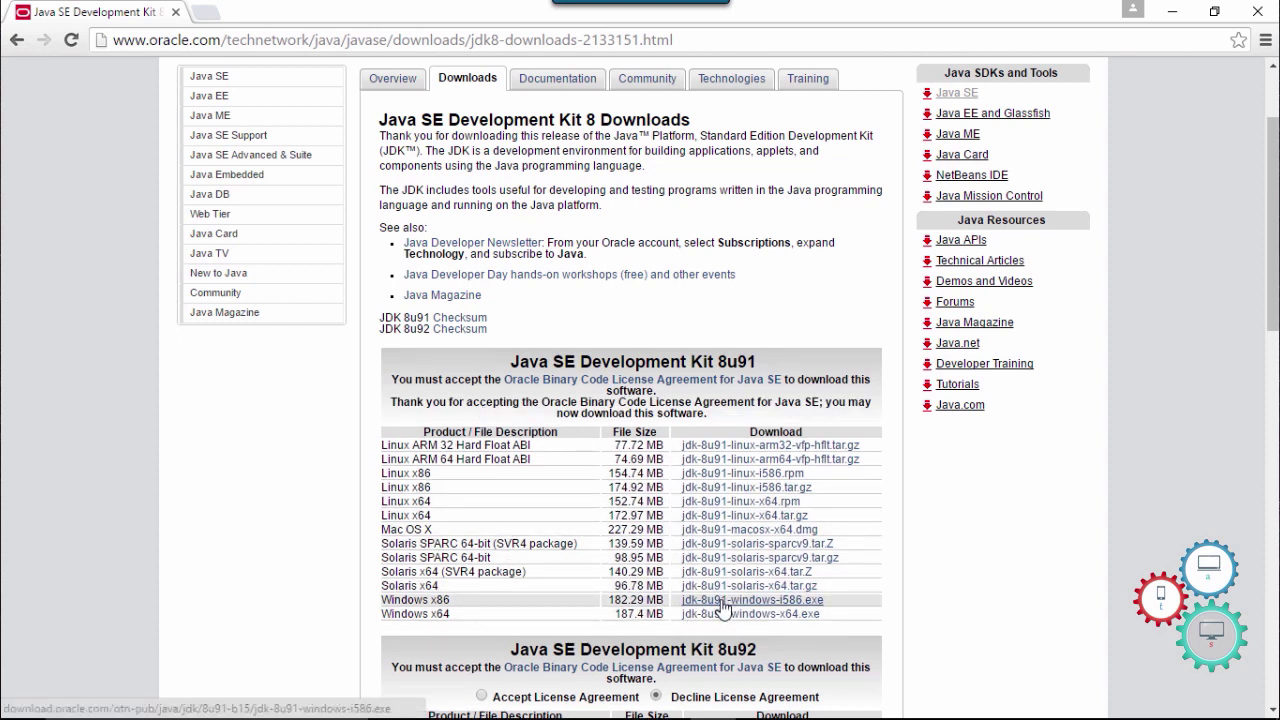
left_click(721, 602)
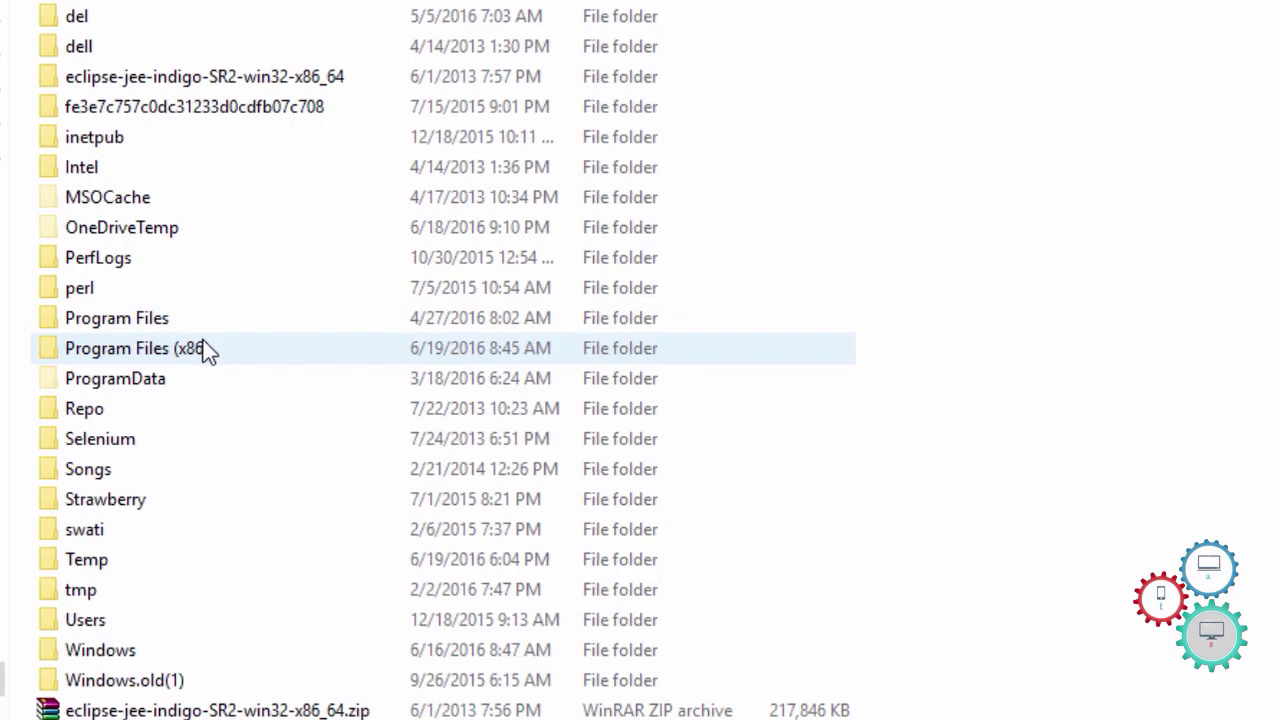
Step: Go to Program Files (x86)\Java\jdk1.8.0_91 and select its full path in the address bar
left_click(202, 345)
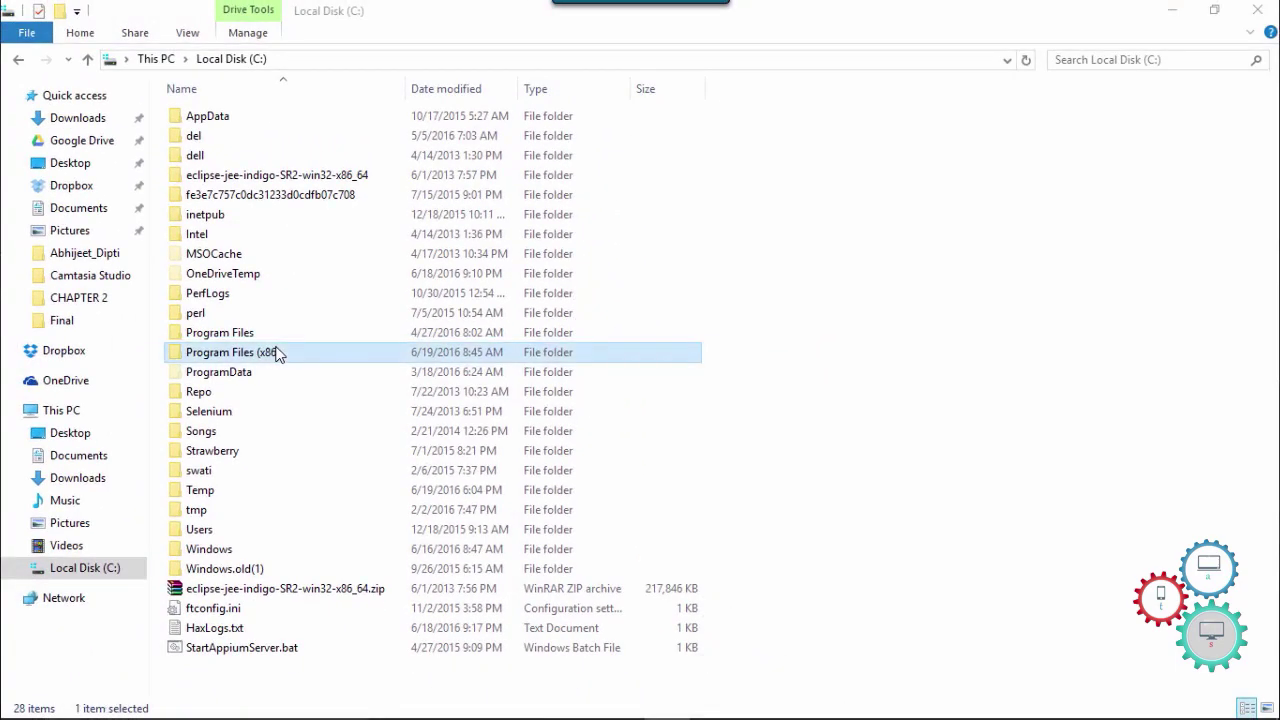
double_click(279, 355)
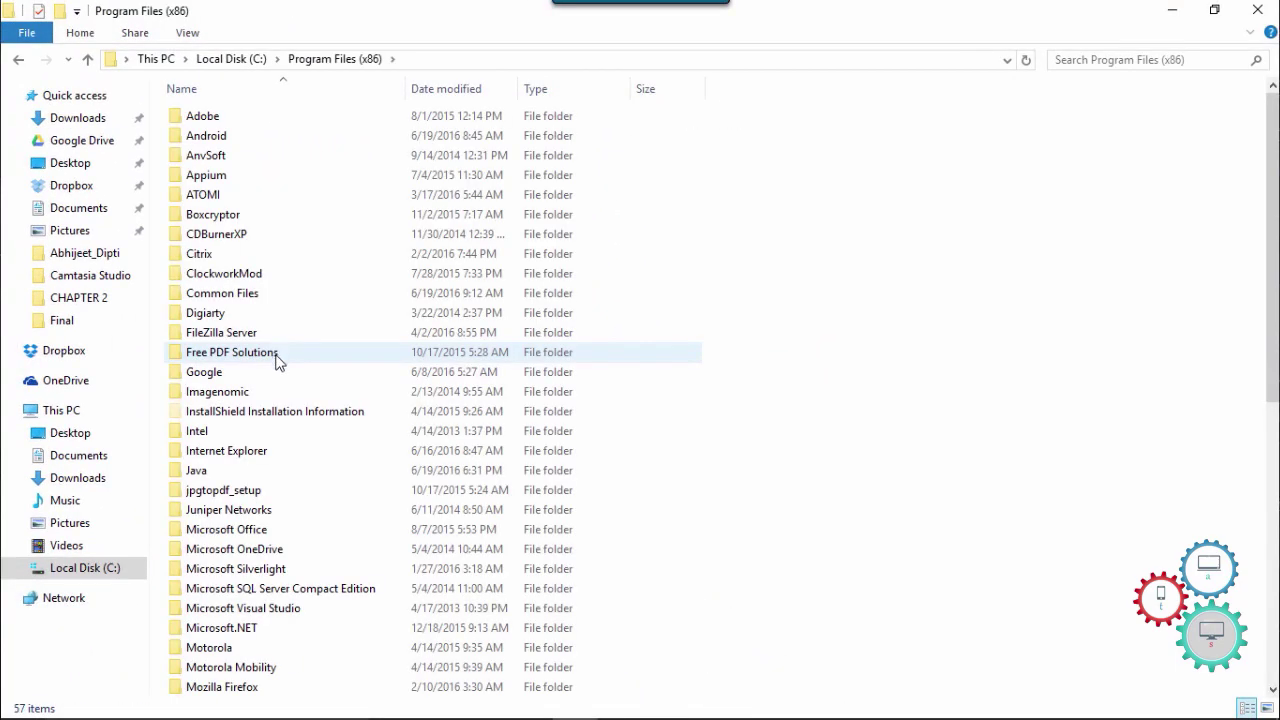
double_click(259, 474)
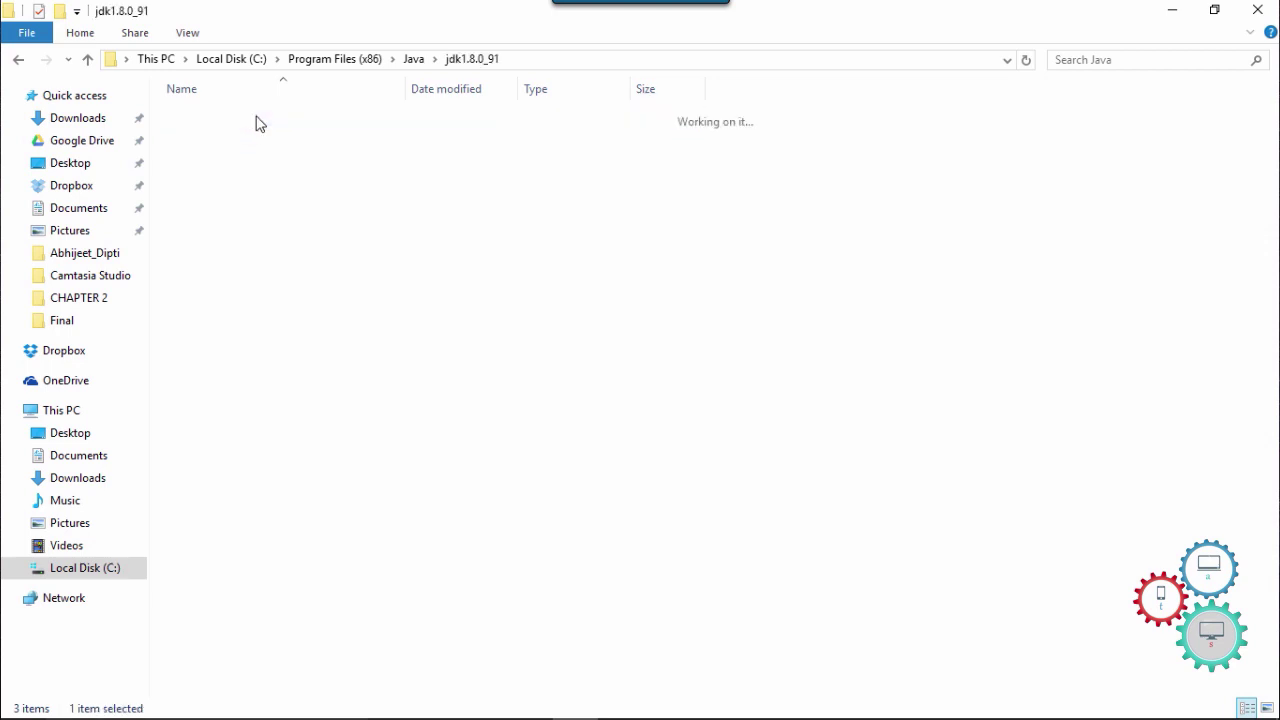
double_click(258, 122)
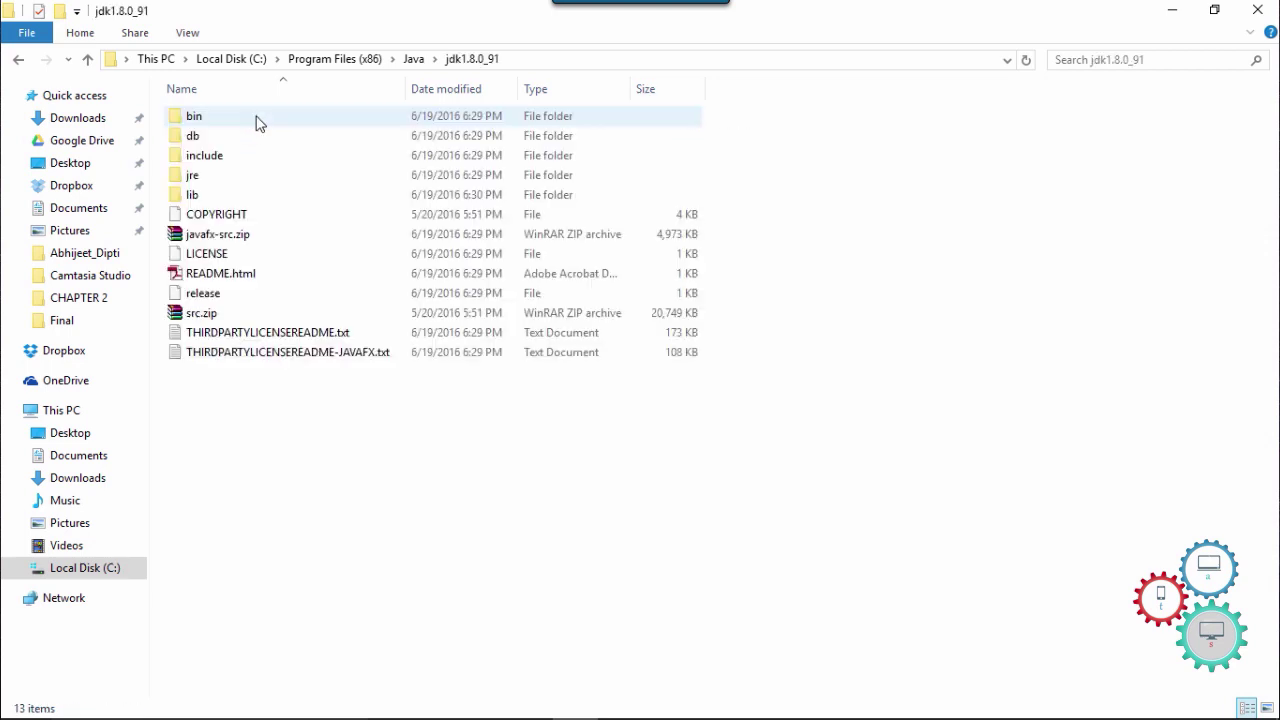
left_click(561, 64)
key("ctrl+c")
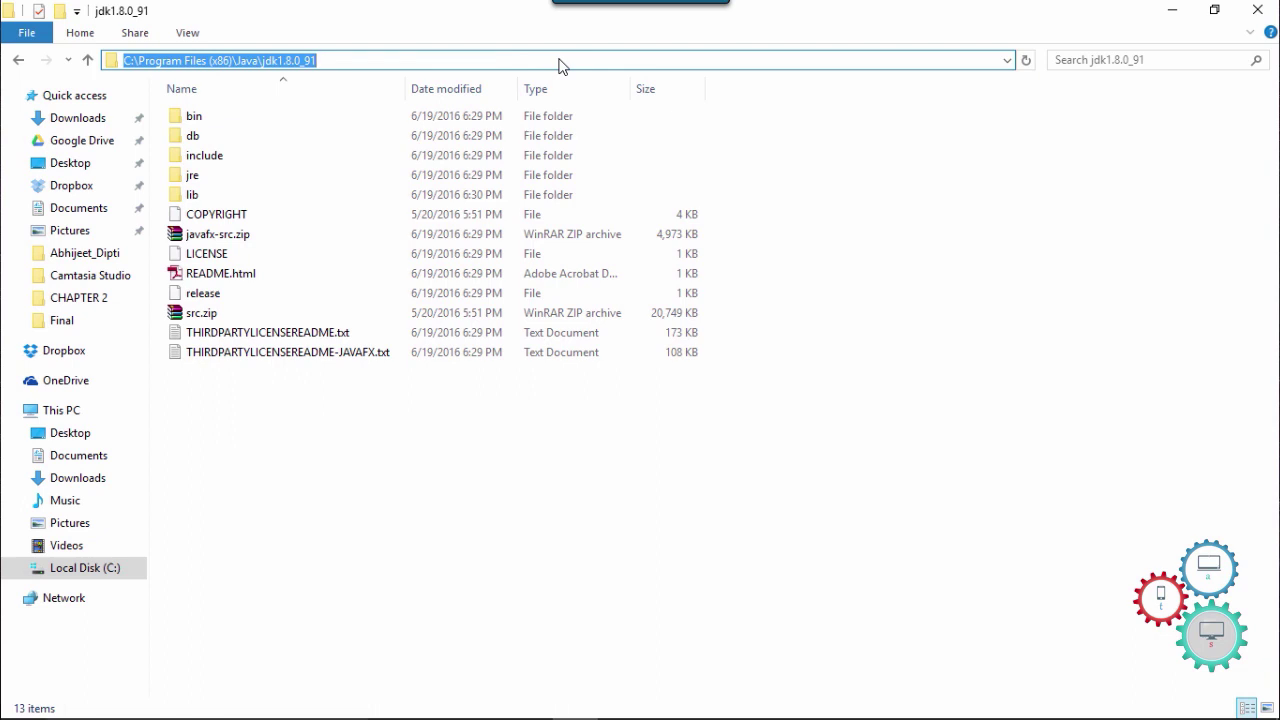
Step: Open Environment Variables via Control Panel's System advanced settings
mouse_move(94, 712)
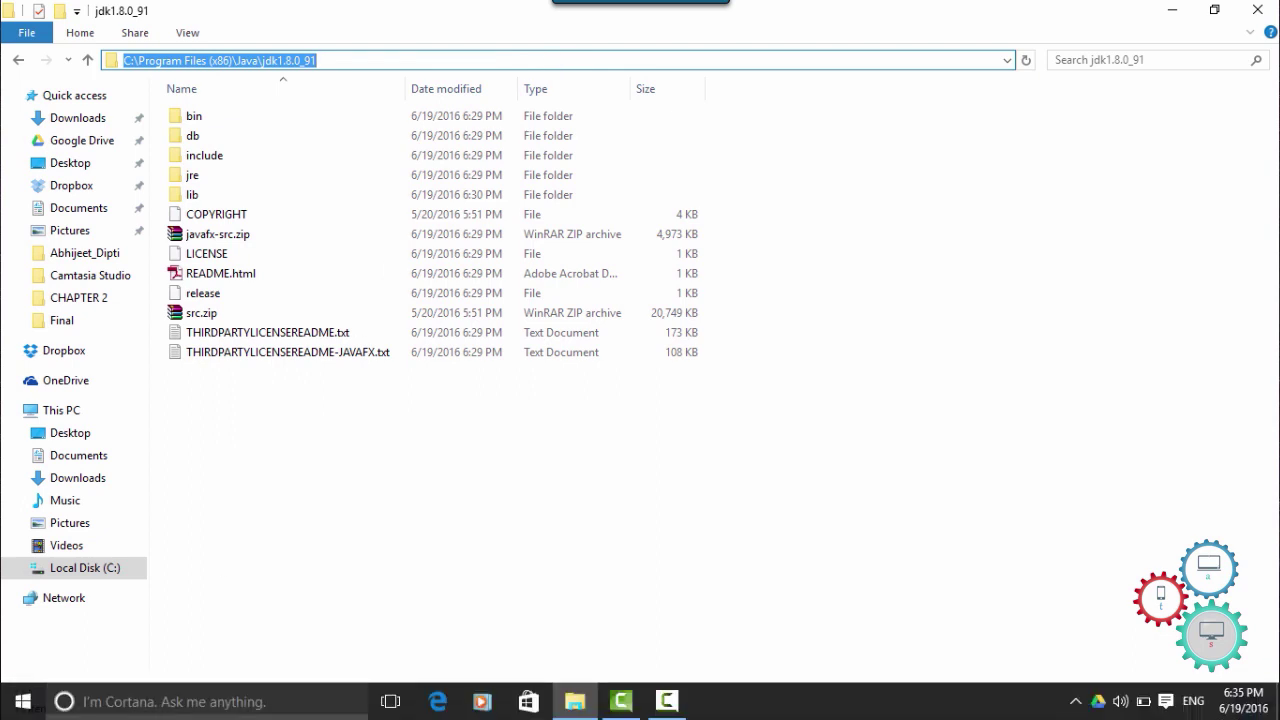
left_click(110, 702)
type("control")
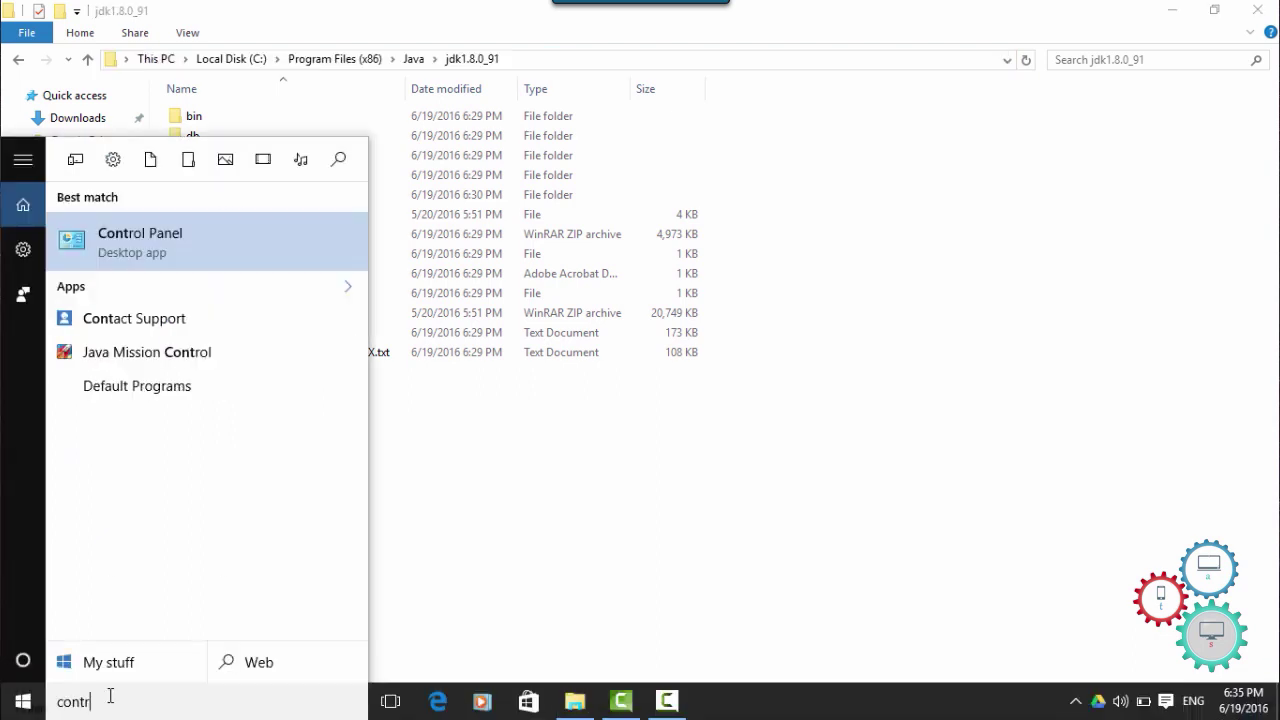
left_click(155, 245)
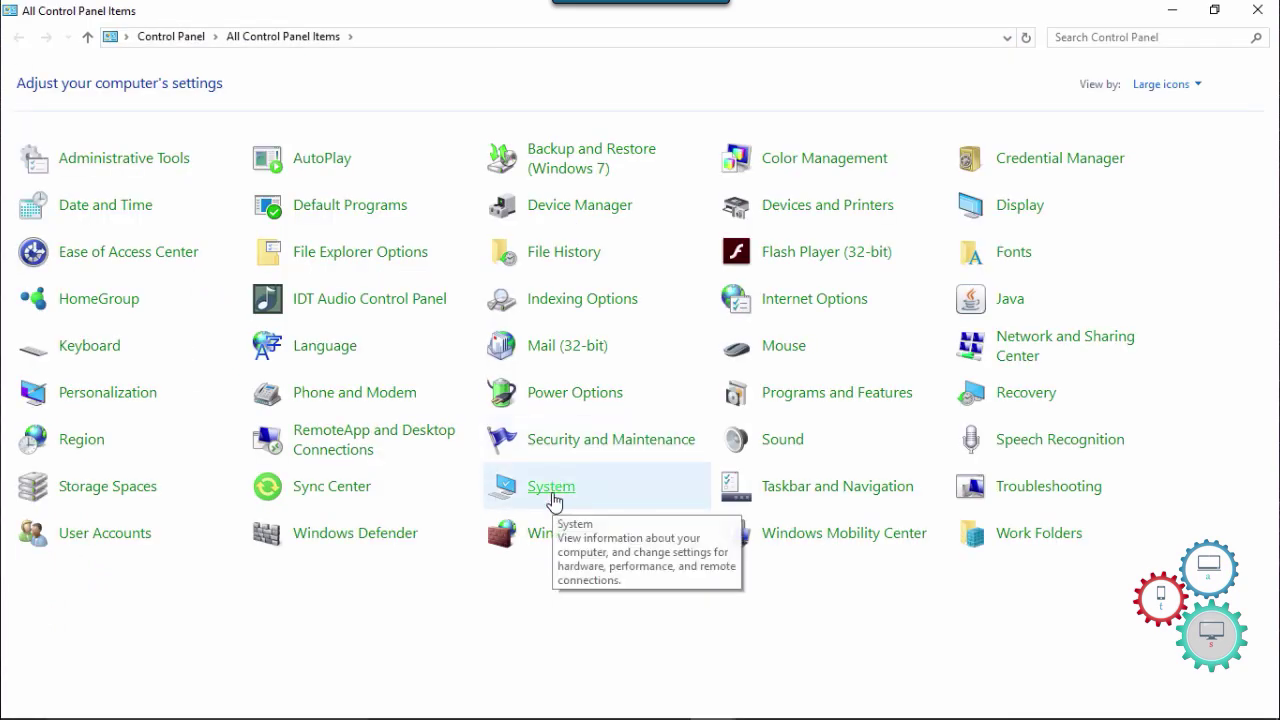
left_click(551, 487)
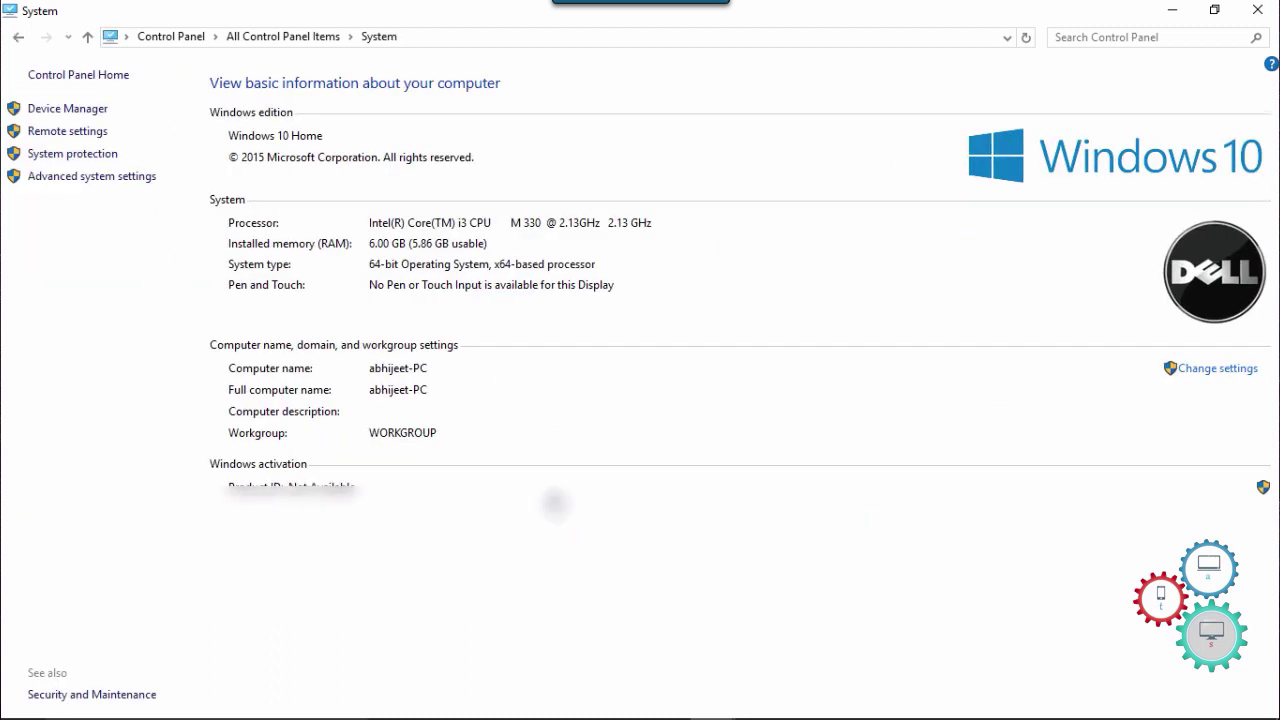
left_click(64, 178)
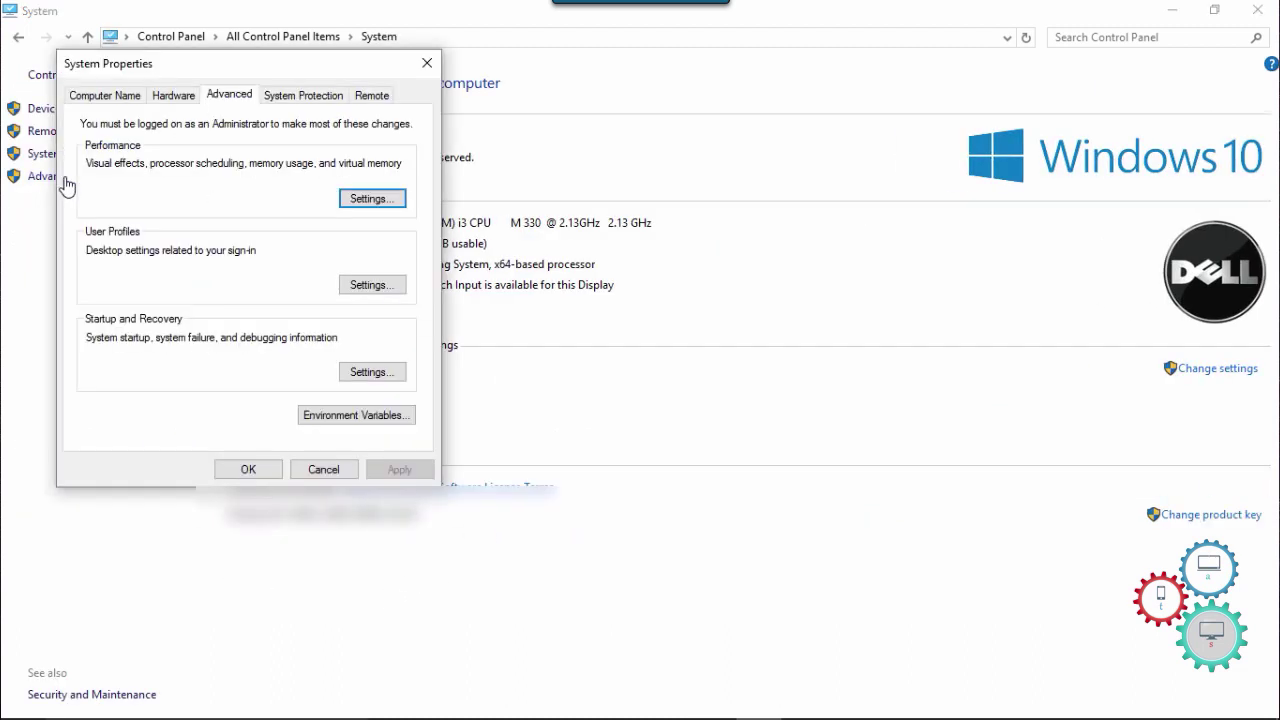
left_click(380, 420)
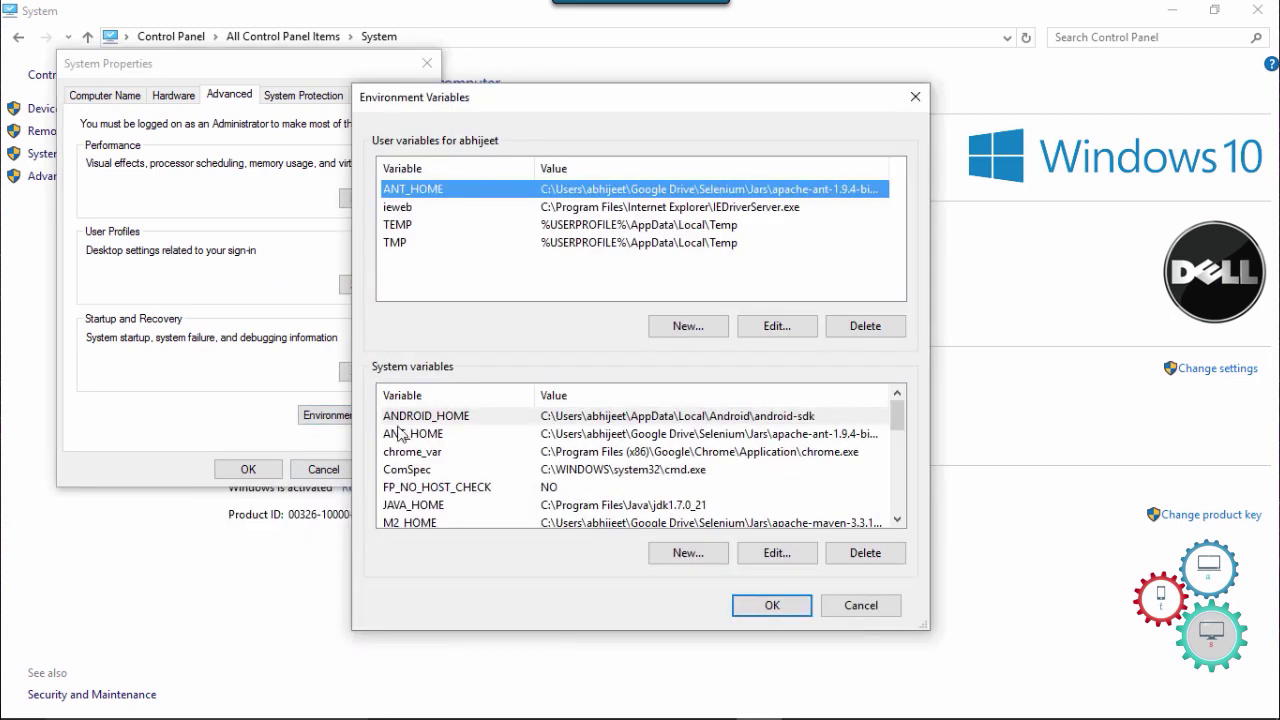
Step: Add system variable JAVA_HOME with the pasted jdk1.8.0_91 folder path
left_click(686, 553)
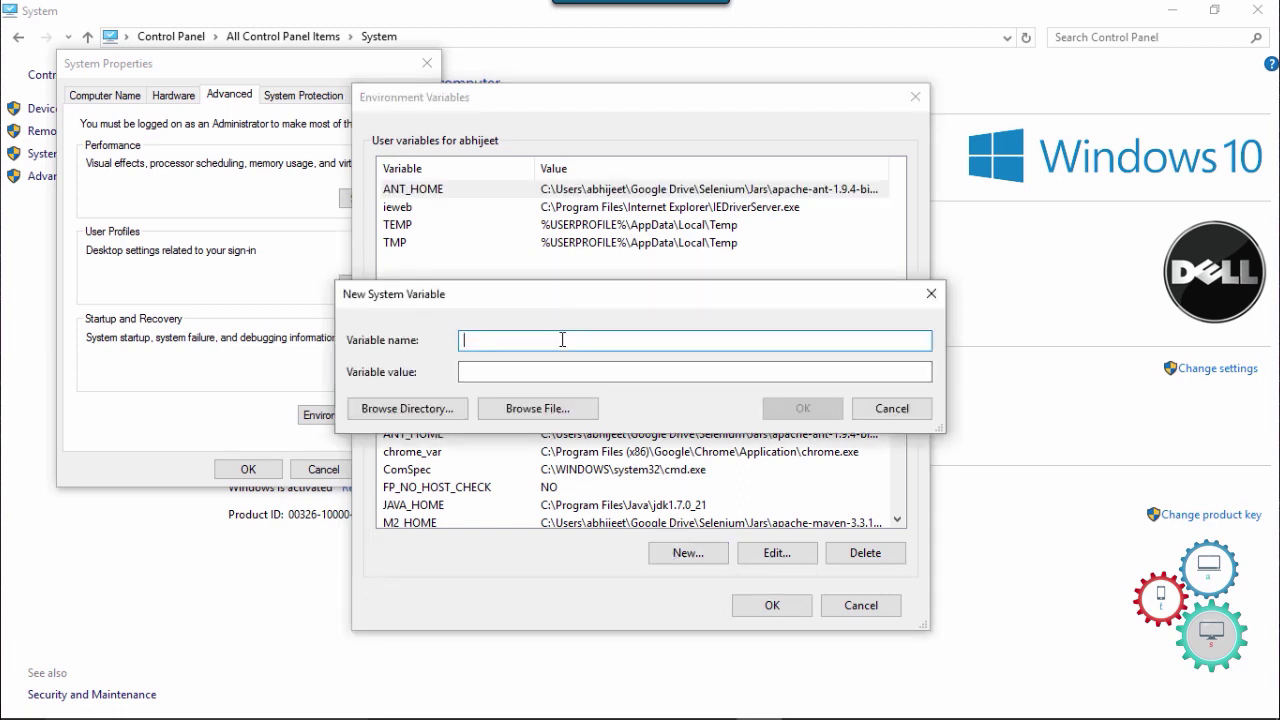
type("JAVA_HOME")
left_click(542, 366)
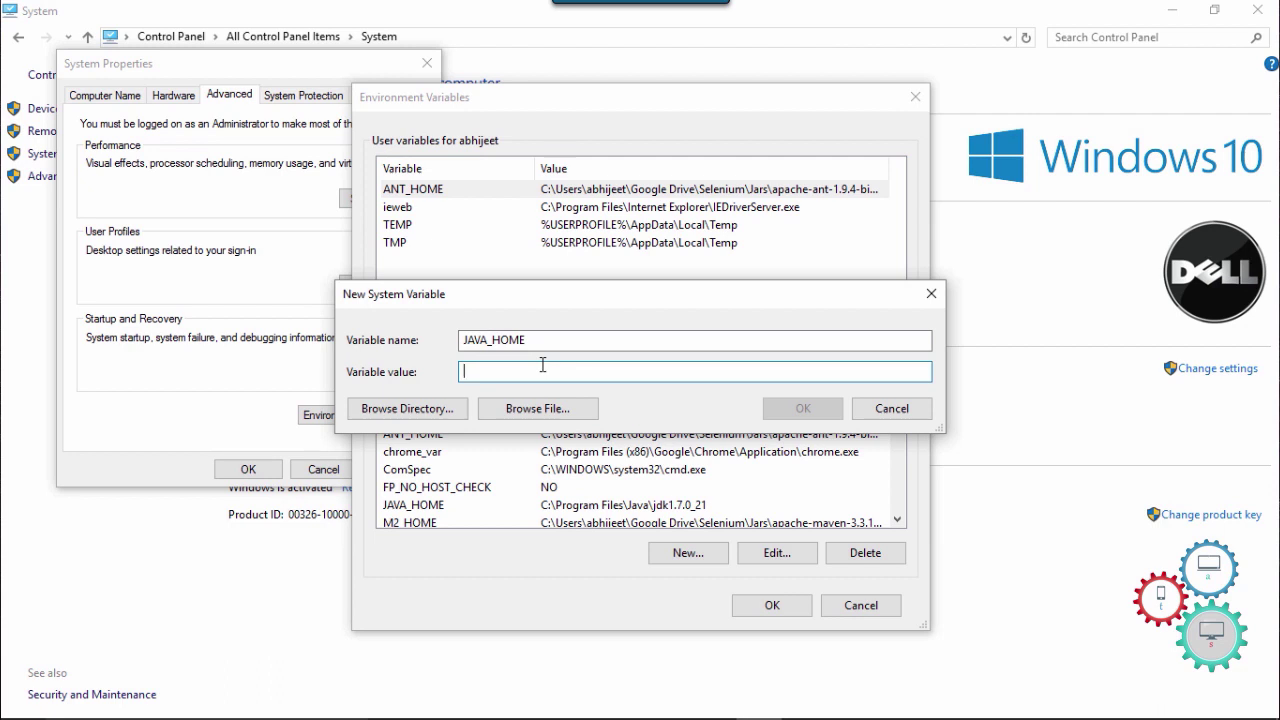
key("ctrl+v")
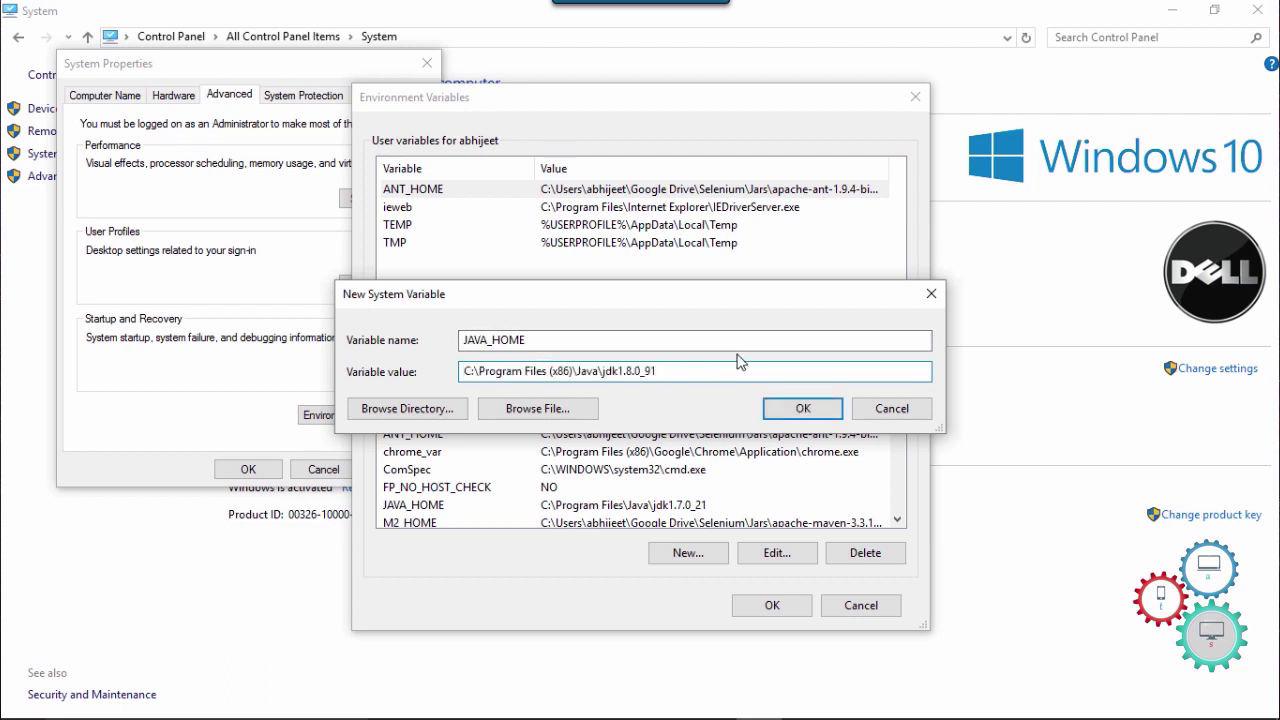
left_click(802, 408)
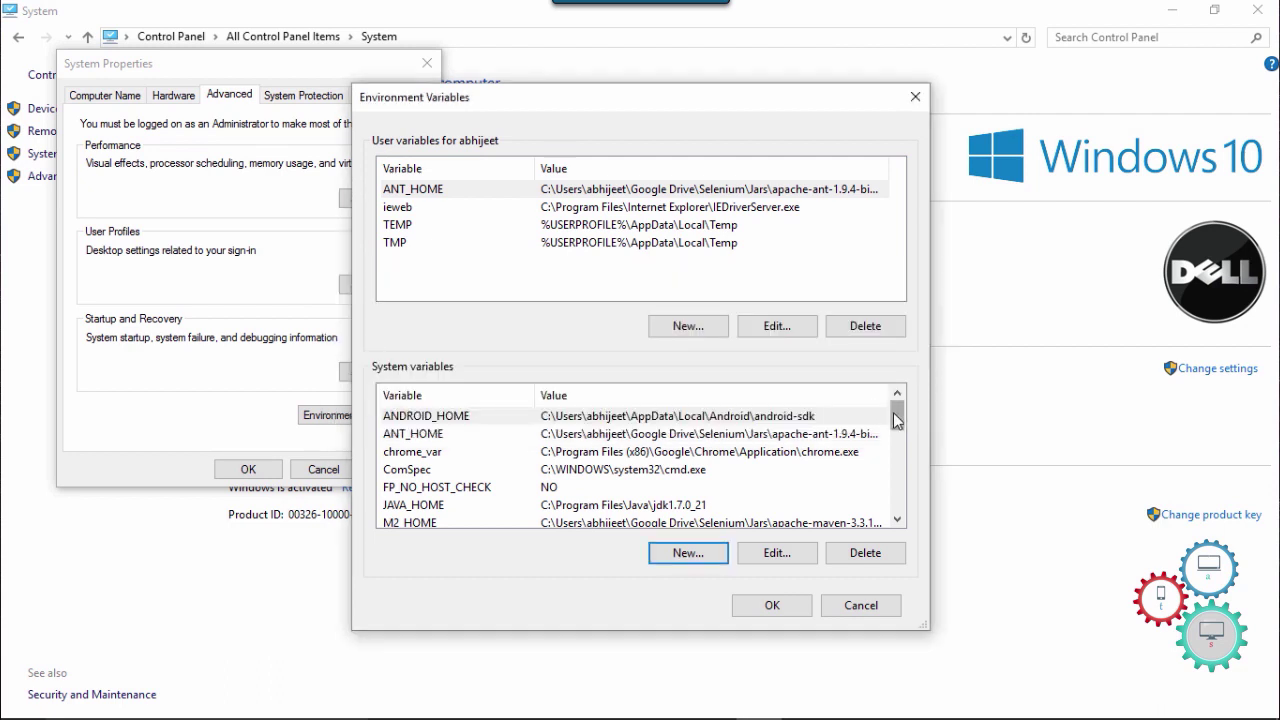
Step: Edit the system Path variable so it lists %JAVA_HOME%\bin, then confirm
left_click_drag(897, 420, 897, 449)
left_click(740, 508)
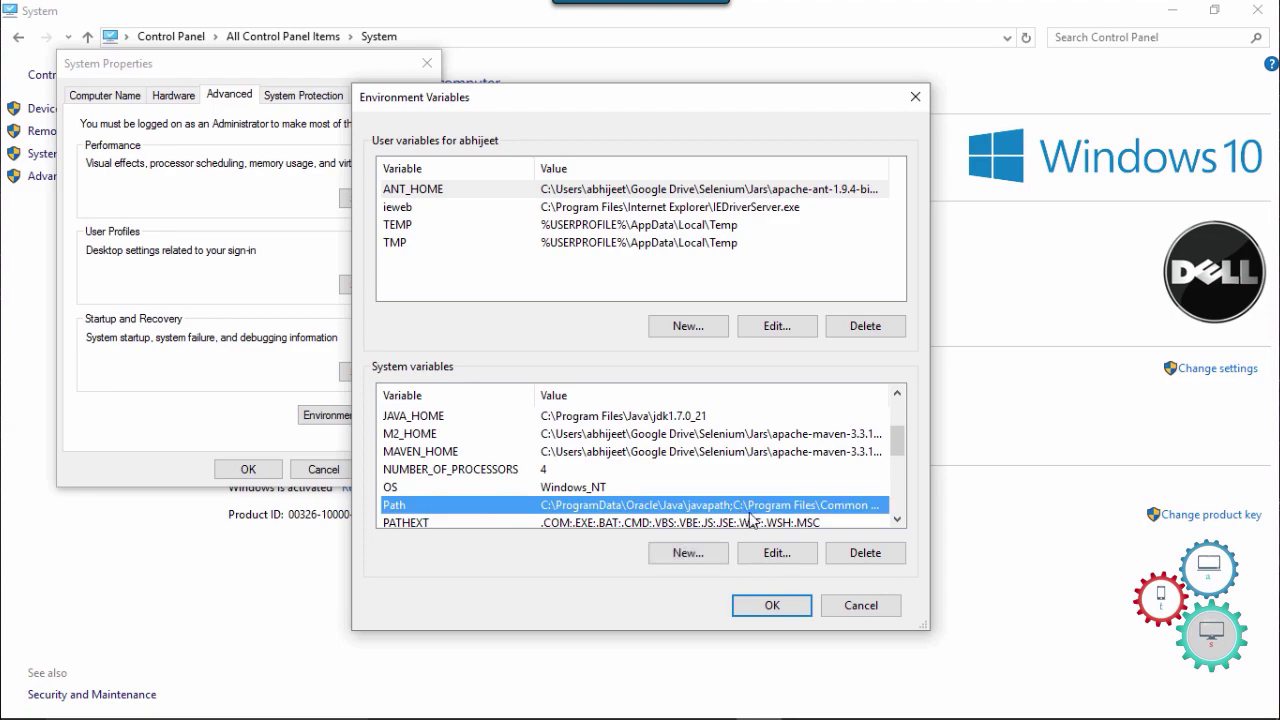
left_click(768, 551)
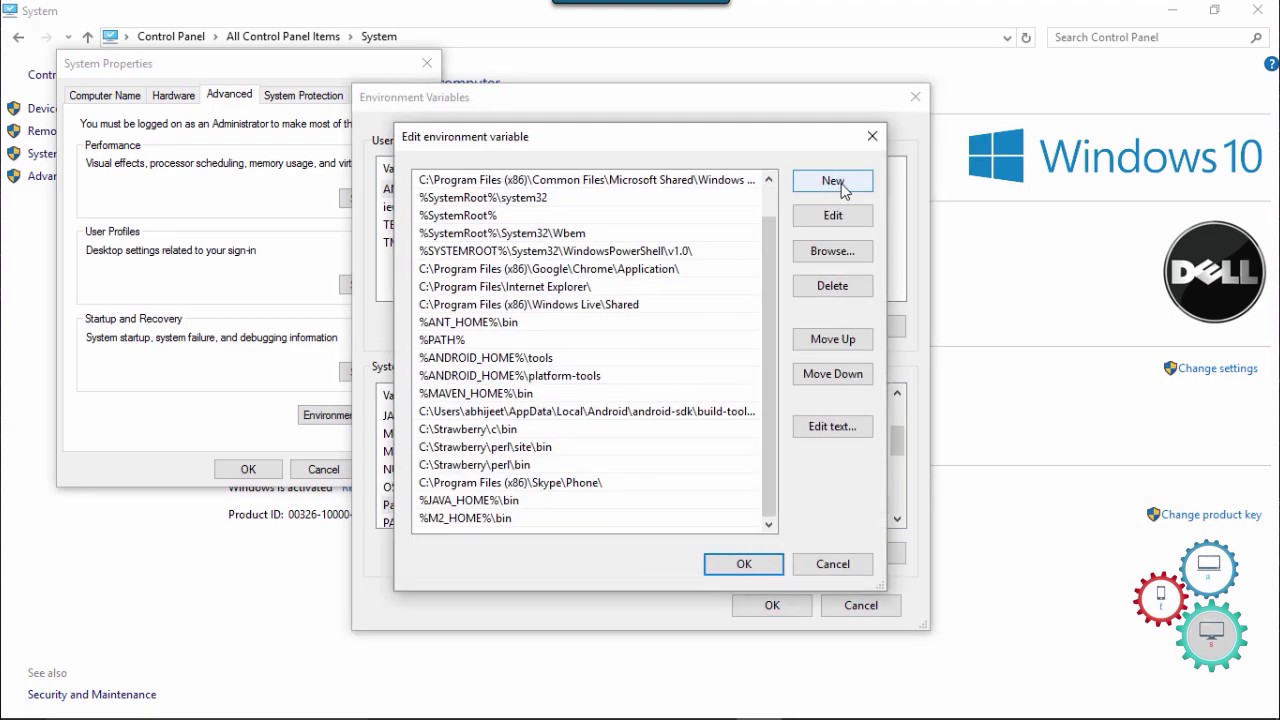
left_click(841, 183)
left_click(530, 500)
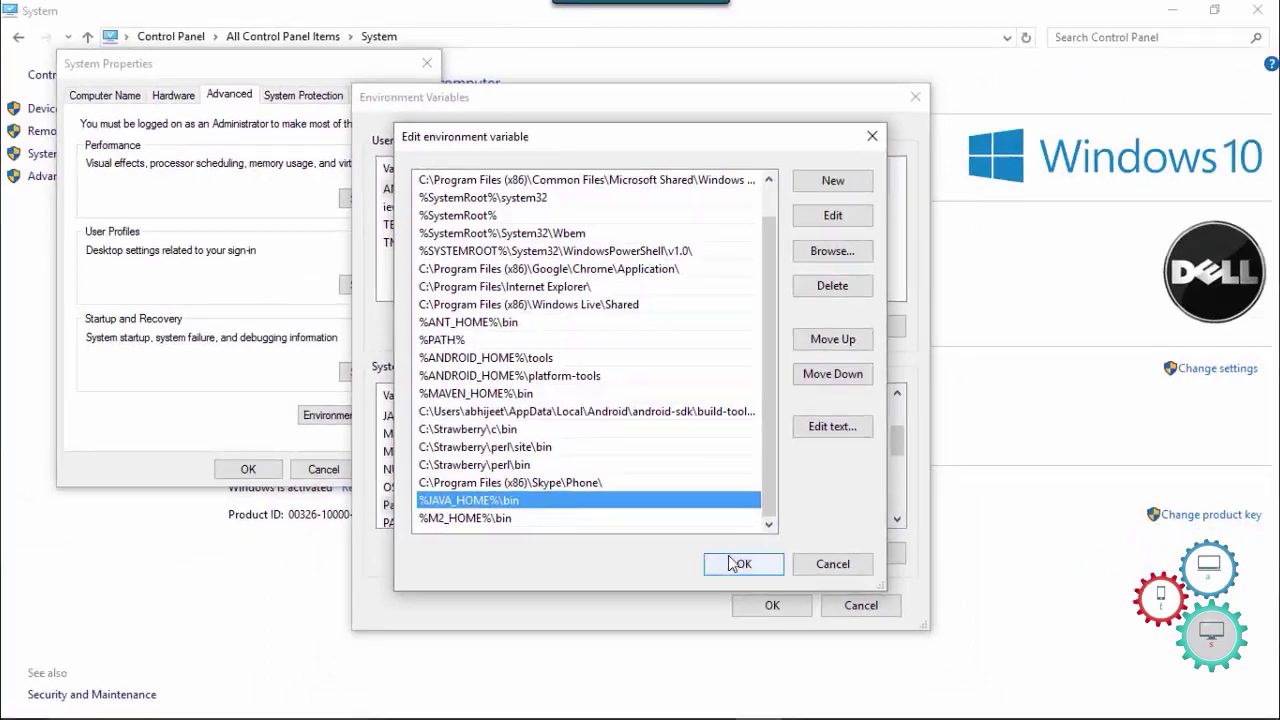
left_click(737, 563)
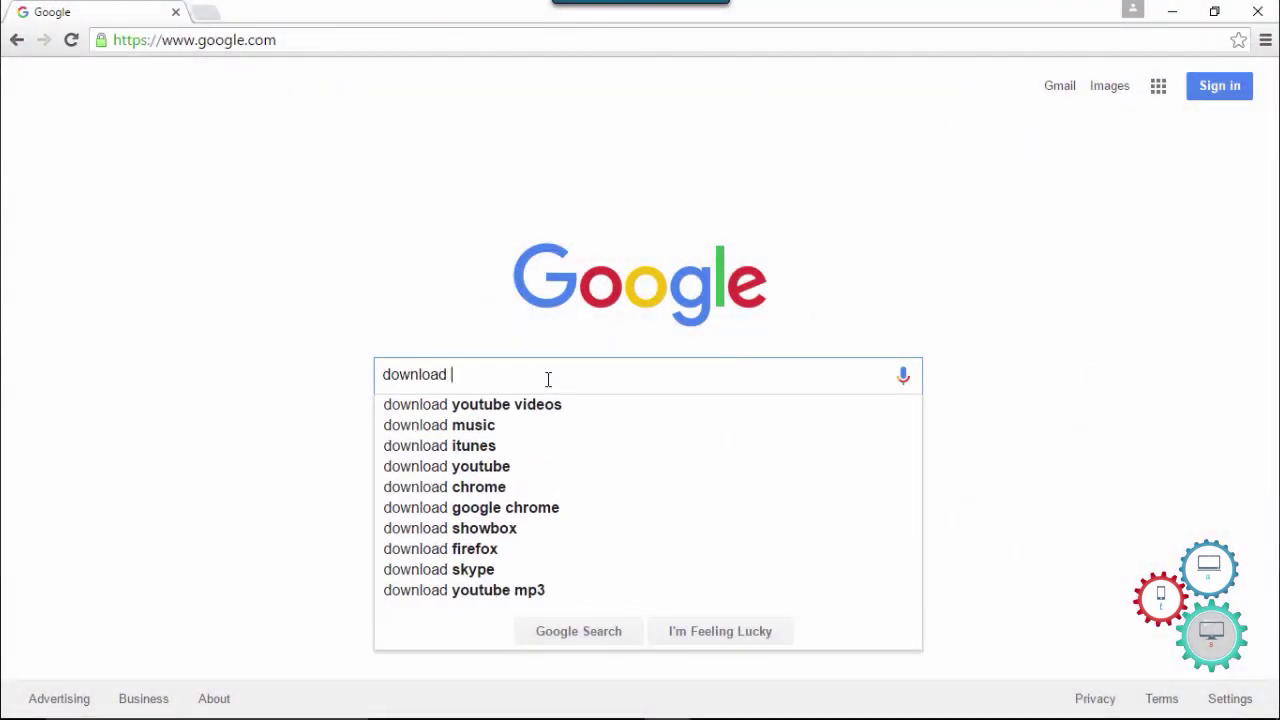
Step: Search Google for 'download android studio' and open the Android Studio and SDK Tools page
type("android")
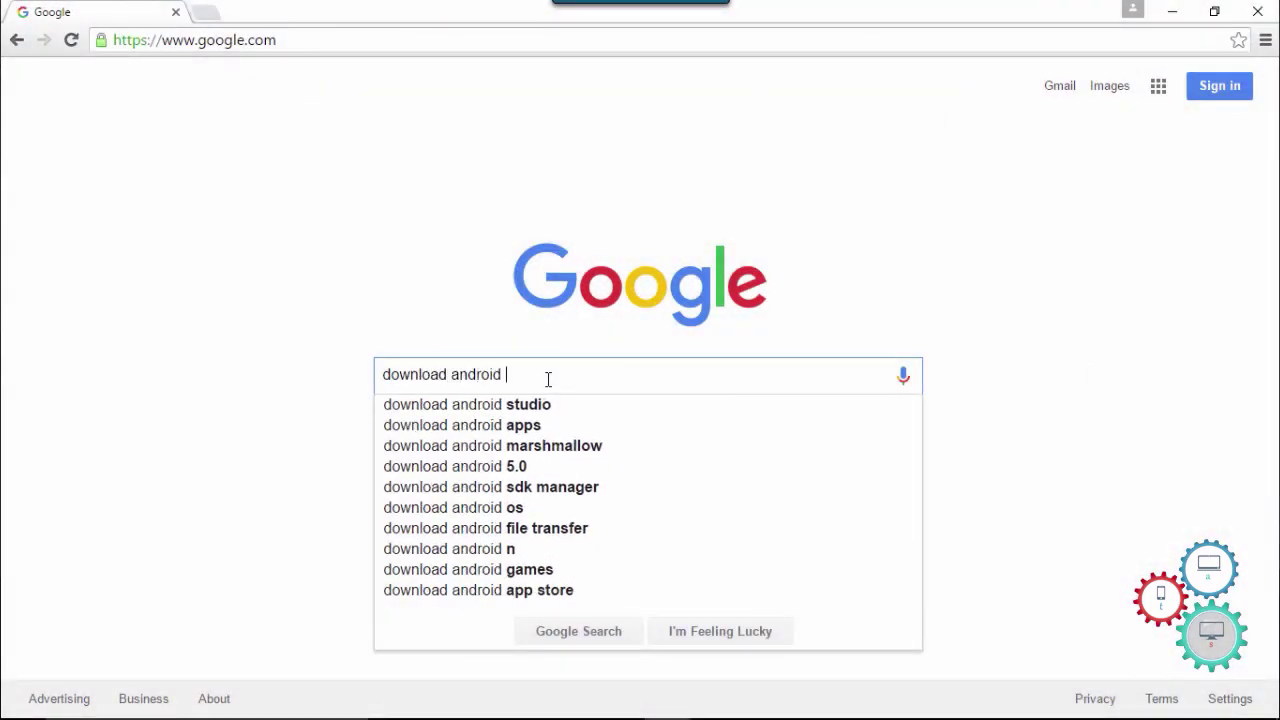
key("Down")
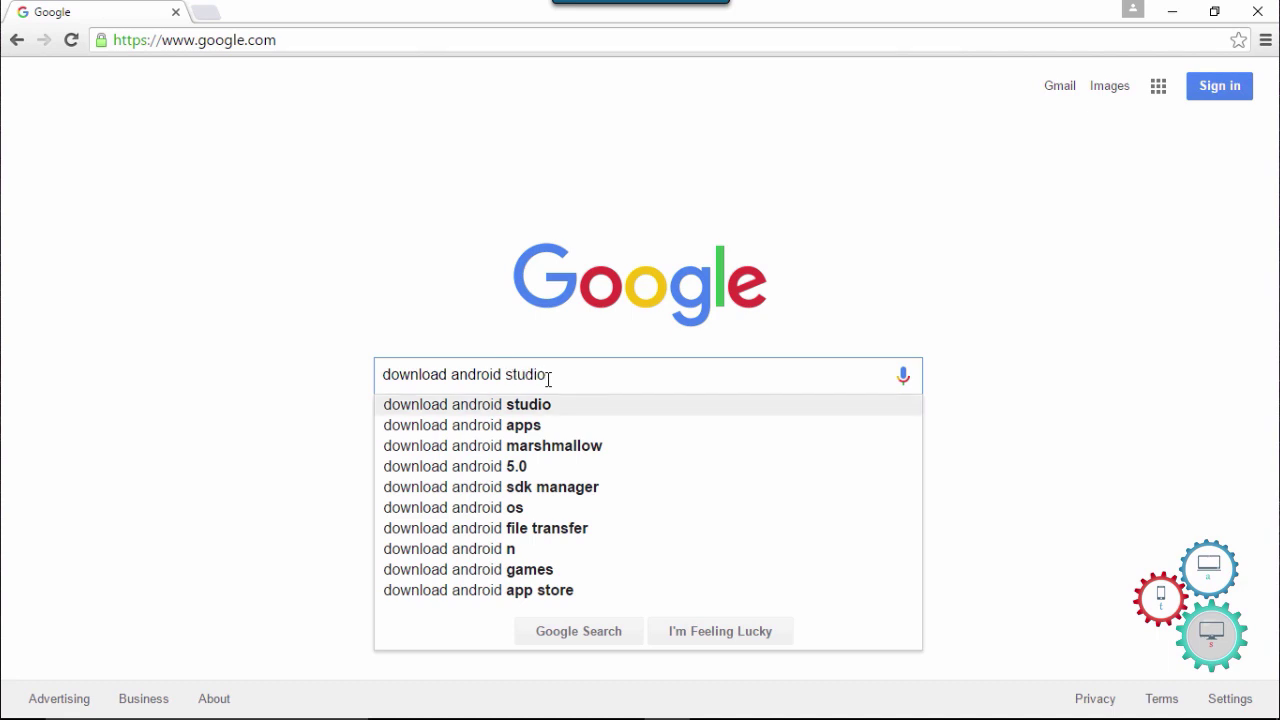
key("Return")
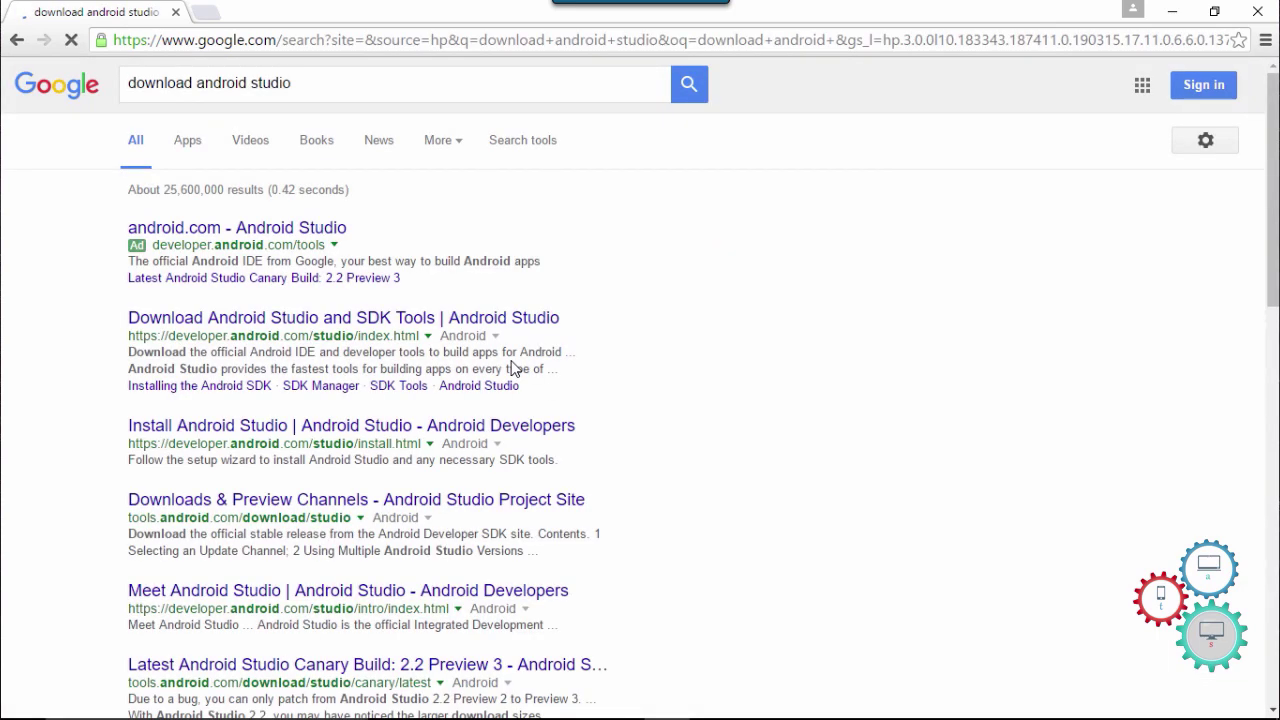
left_click(459, 317)
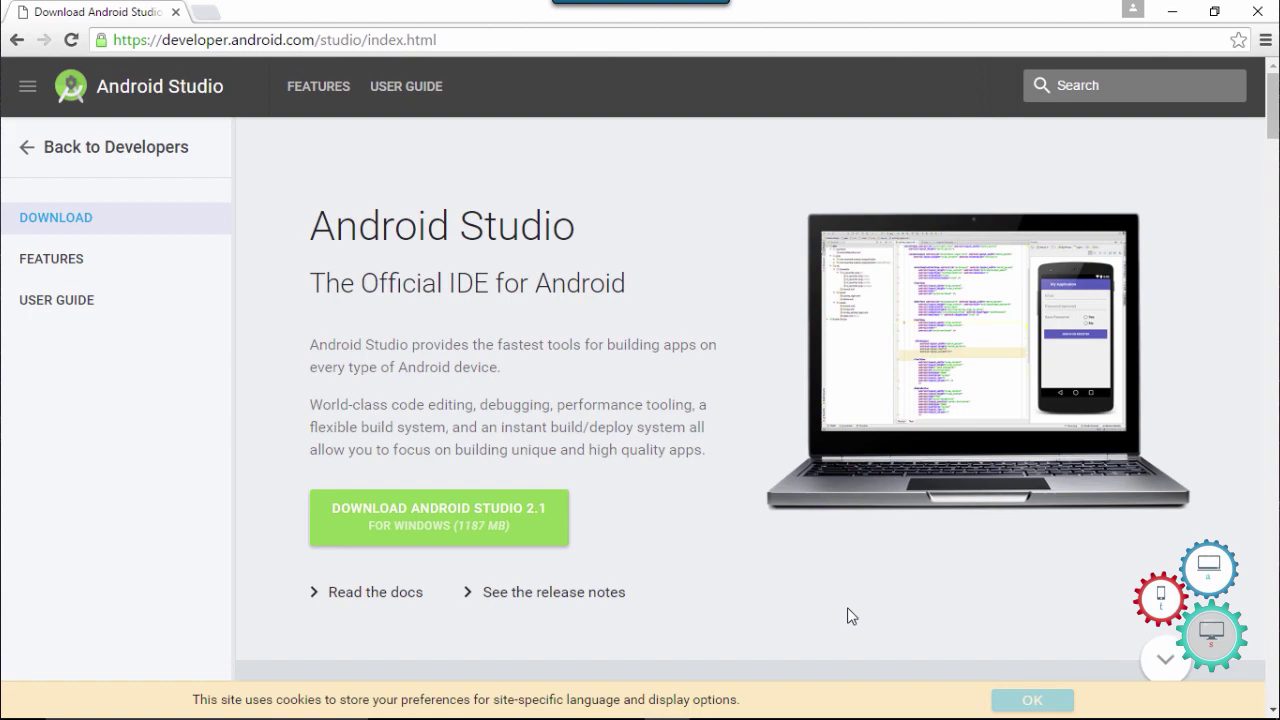
Step: Under the command line tools, choose the Windows installer_r24.4.1-windows.exe to see its terms
scroll(847, 608, "down", 10)
scroll(758, 400, "down", 20)
scroll(758, 400, "down", 5)
scroll(750, 400, "down", 6)
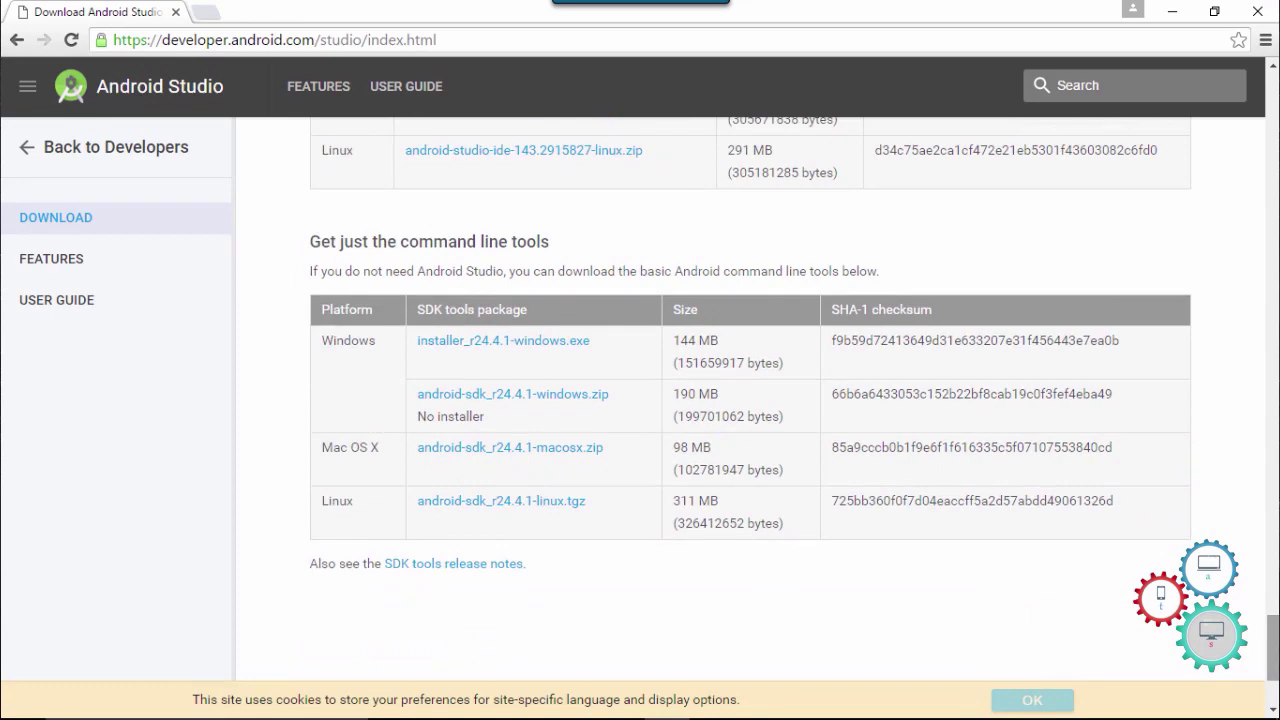
left_click(505, 341)
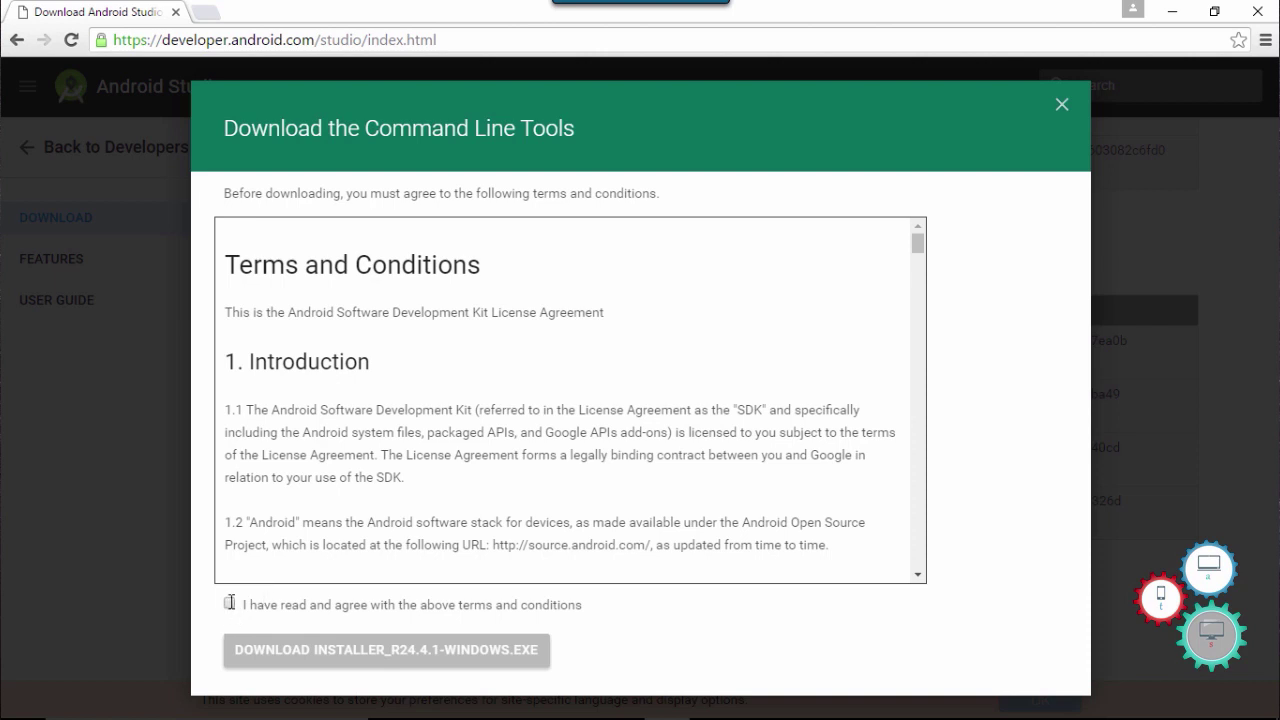
Step: Agree to the terms, download and run installer_r24.4.1-windows.exe, and step through its setup
left_click(230, 604)
left_click(320, 655)
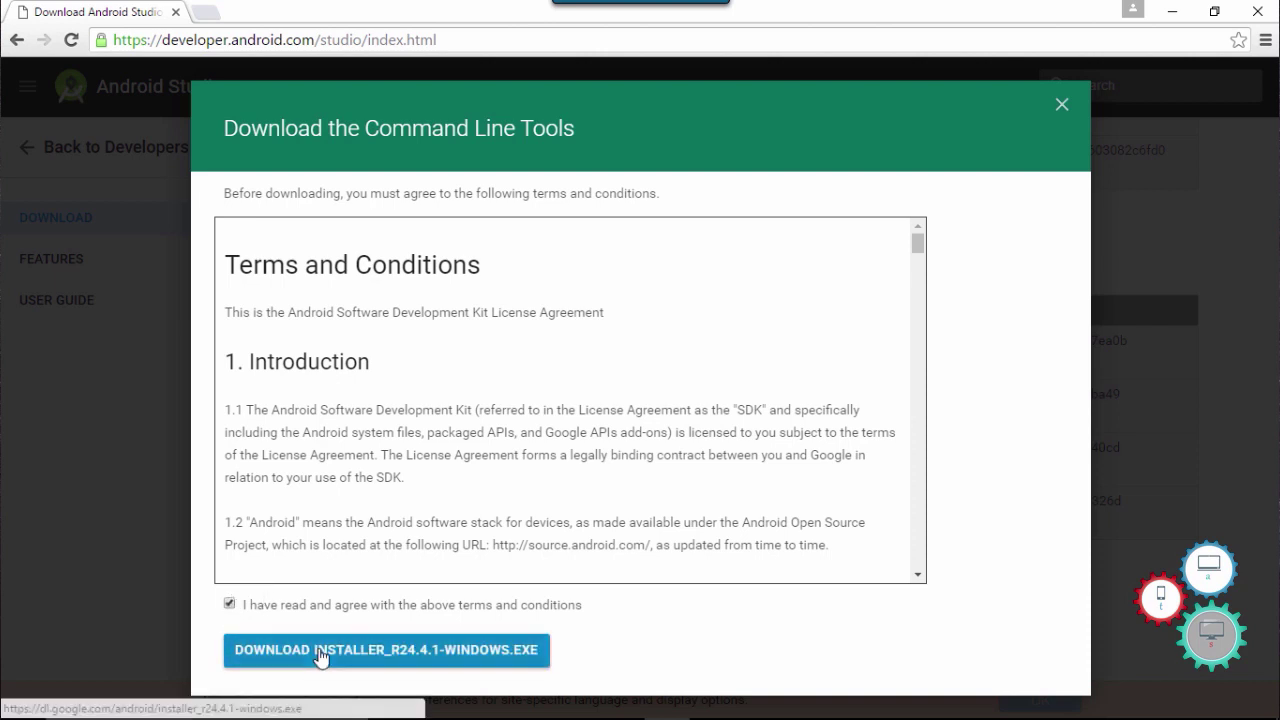
left_click(188, 695)
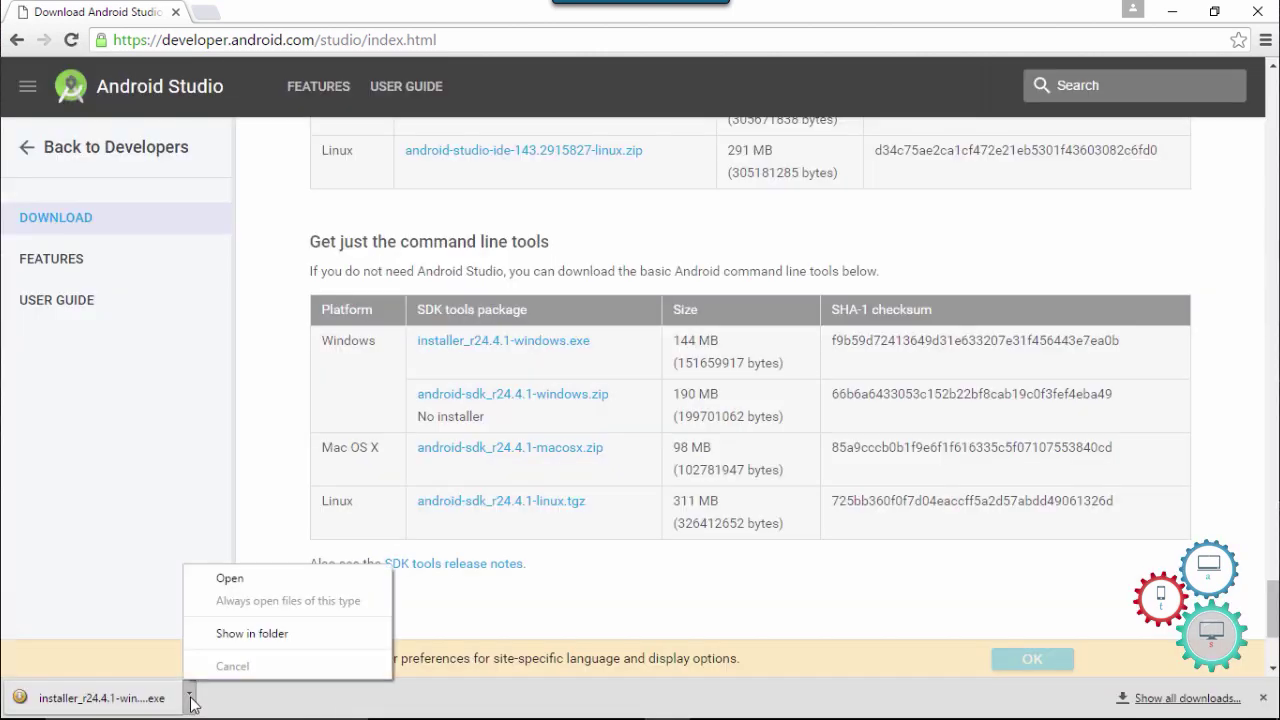
left_click(243, 578)
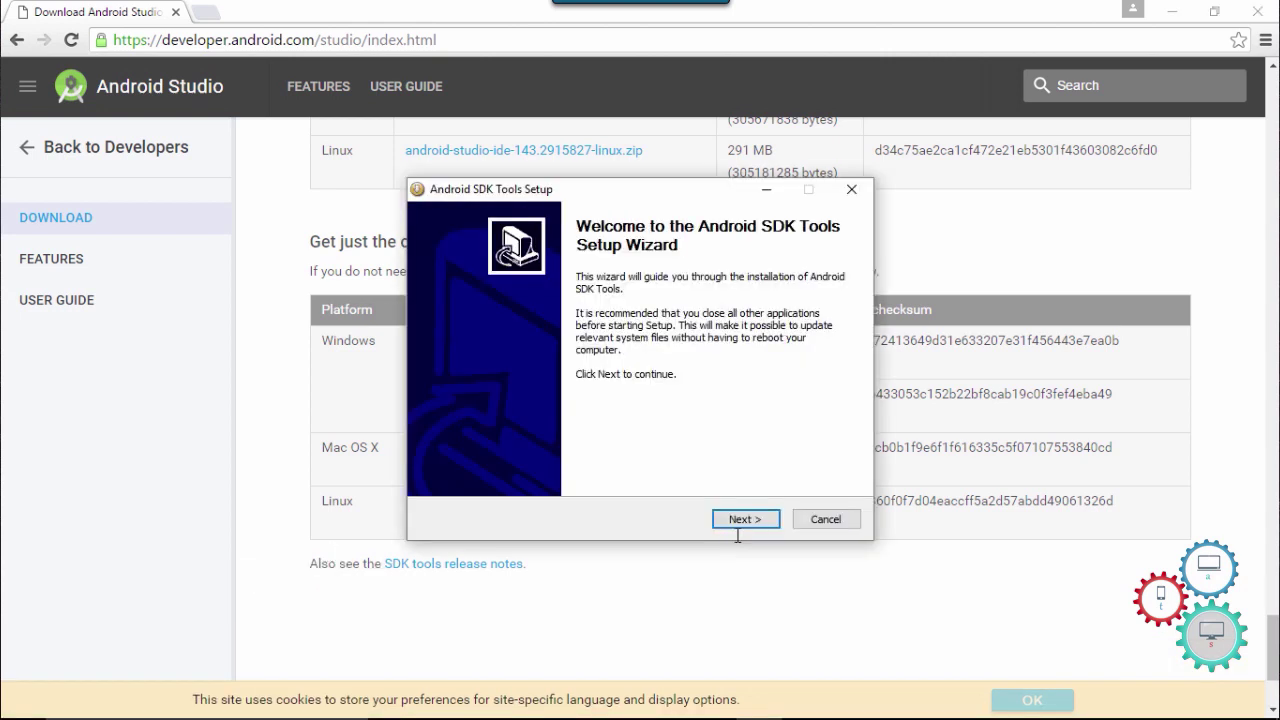
left_click(745, 518)
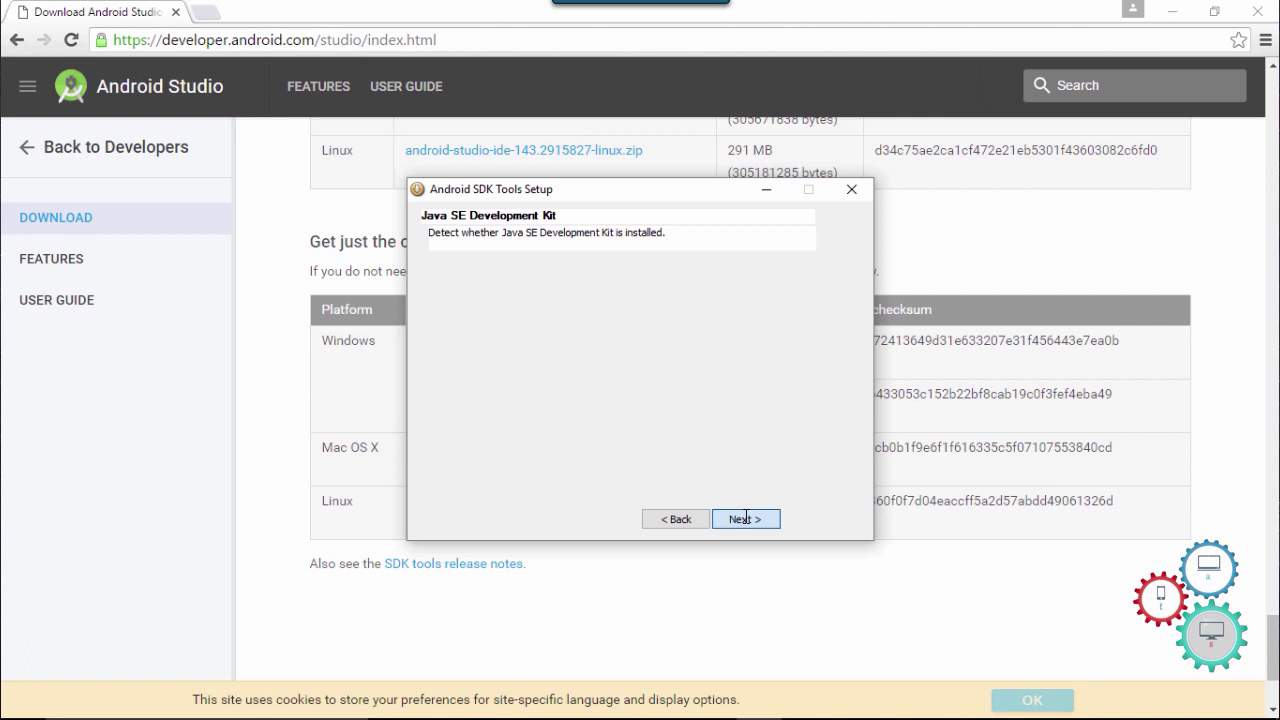
left_click(745, 518)
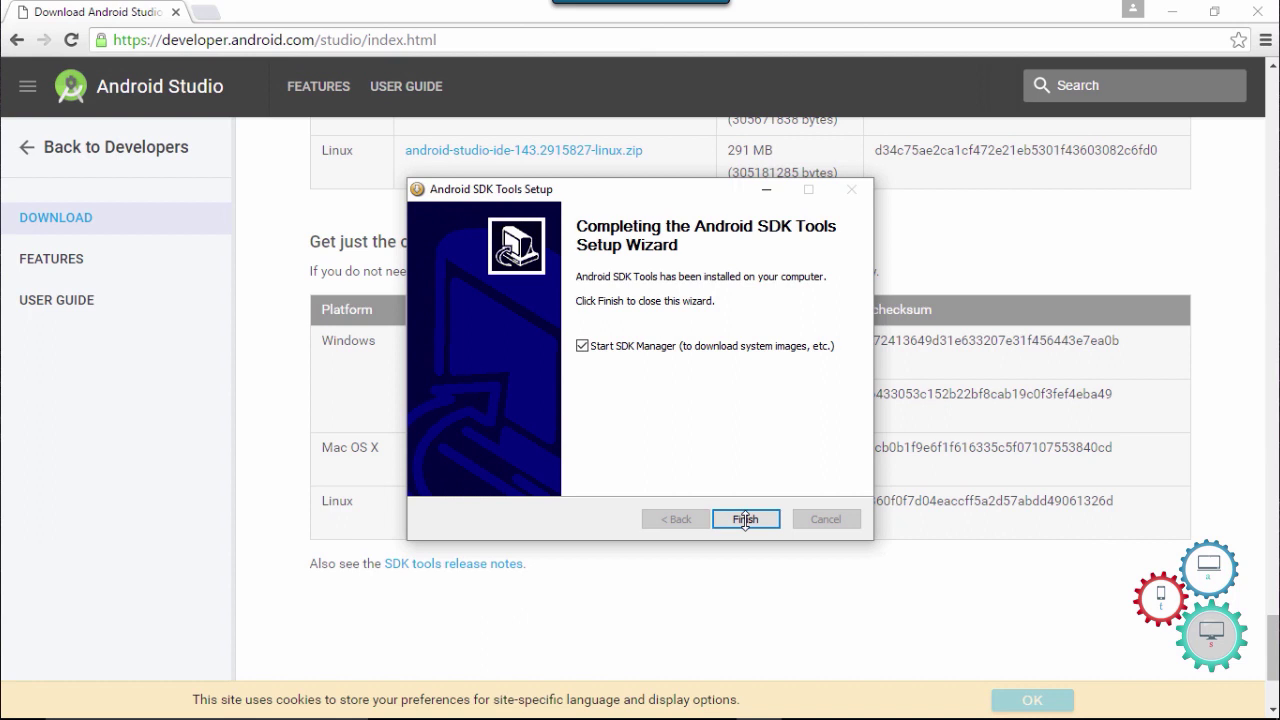
Step: Launch SDK Manager and tick the Android 6.0 (API 23) and Android 5.0.1 (API 21) packages
left_click(745, 519)
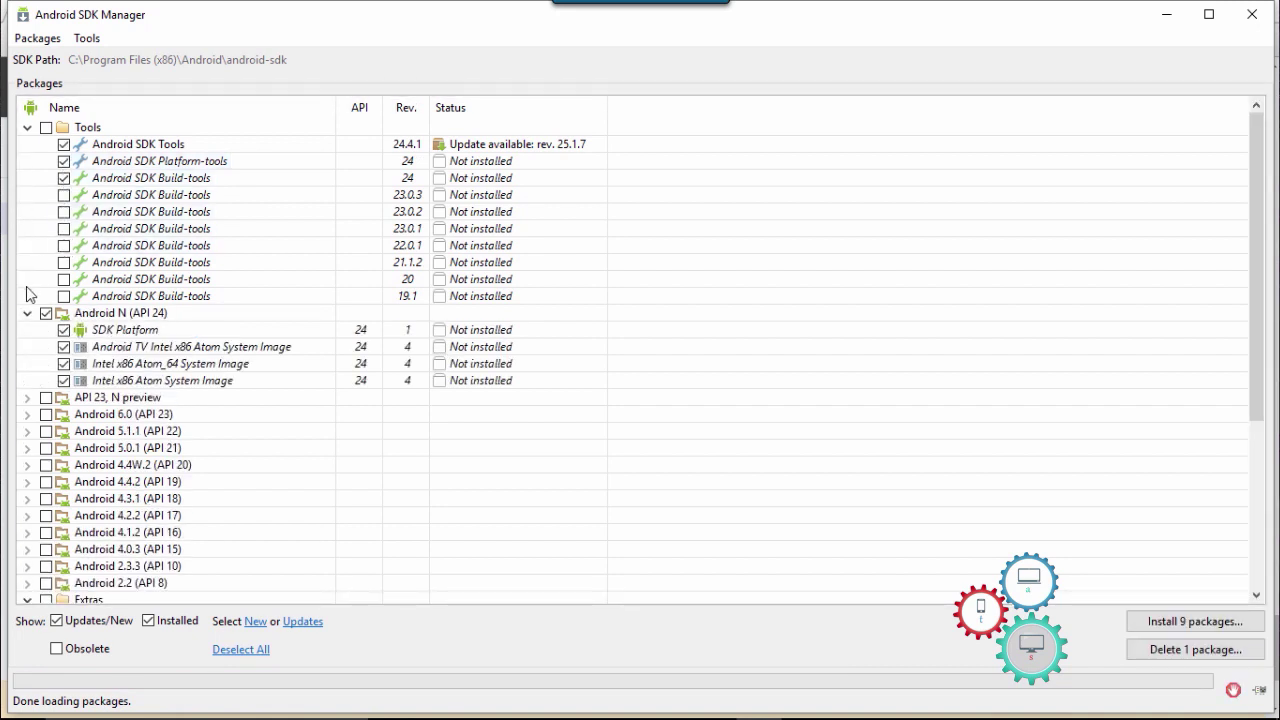
left_click(27, 414)
left_click(46, 346)
left_click(27, 346)
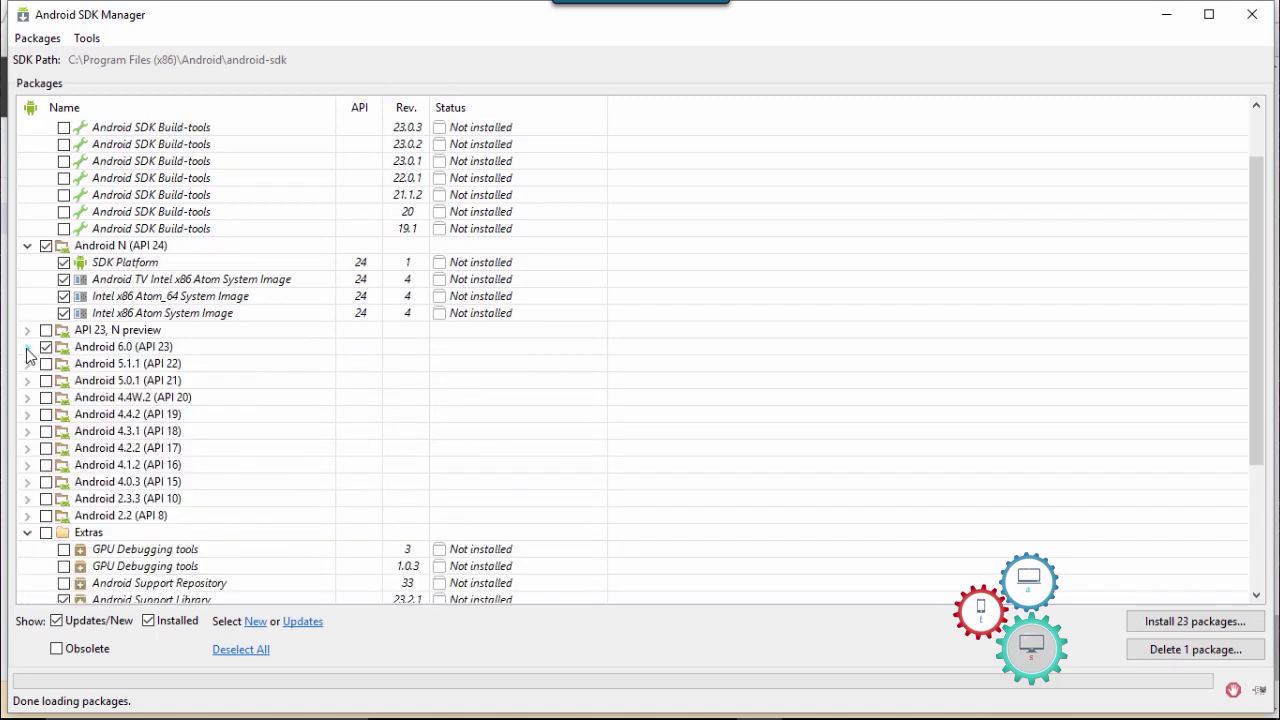
left_click(46, 380)
scroll(1262, 487, "down", 3)
scroll(1262, 487, "down", 1)
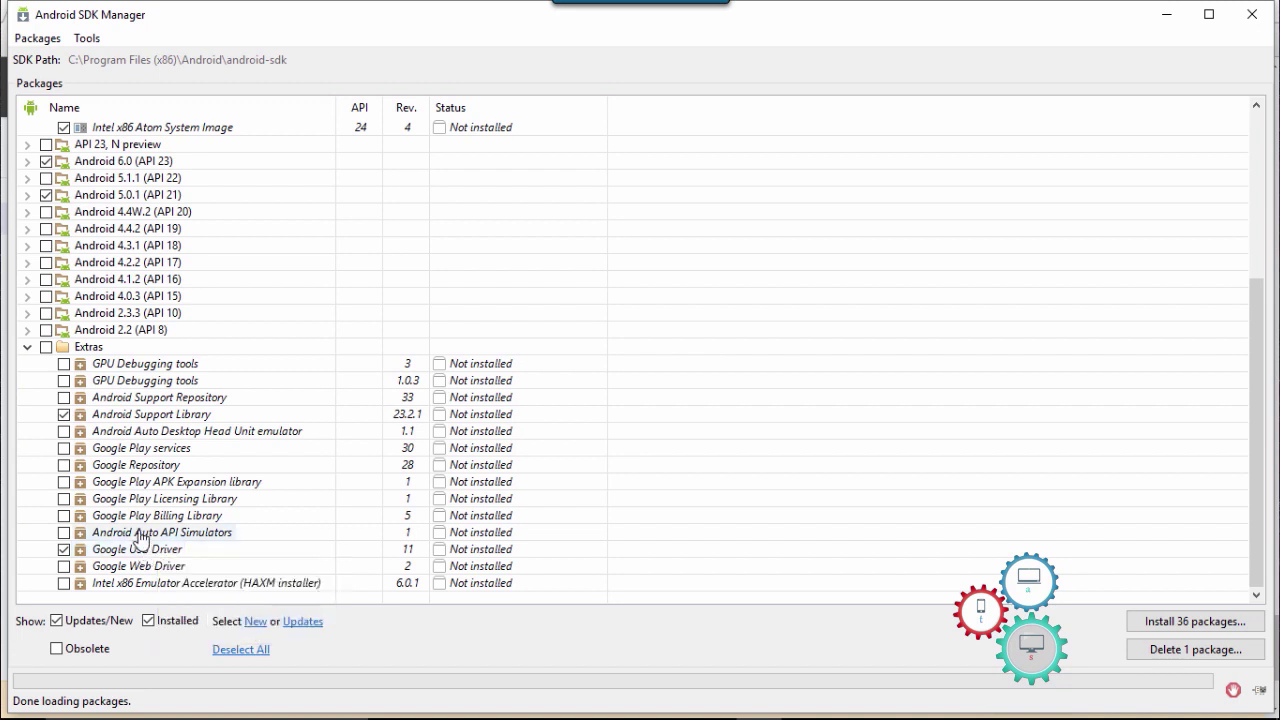
Step: Install the 36 selected packages, accepting all licences
left_click(1180, 617)
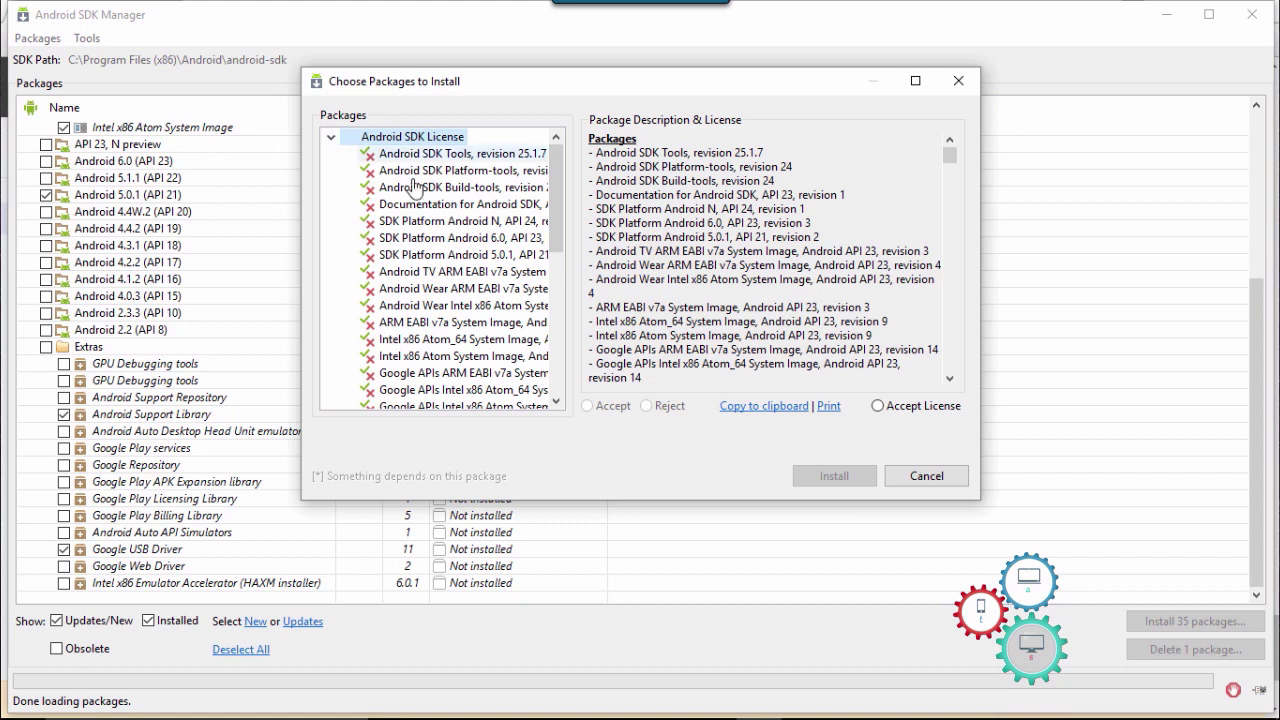
left_click(878, 405)
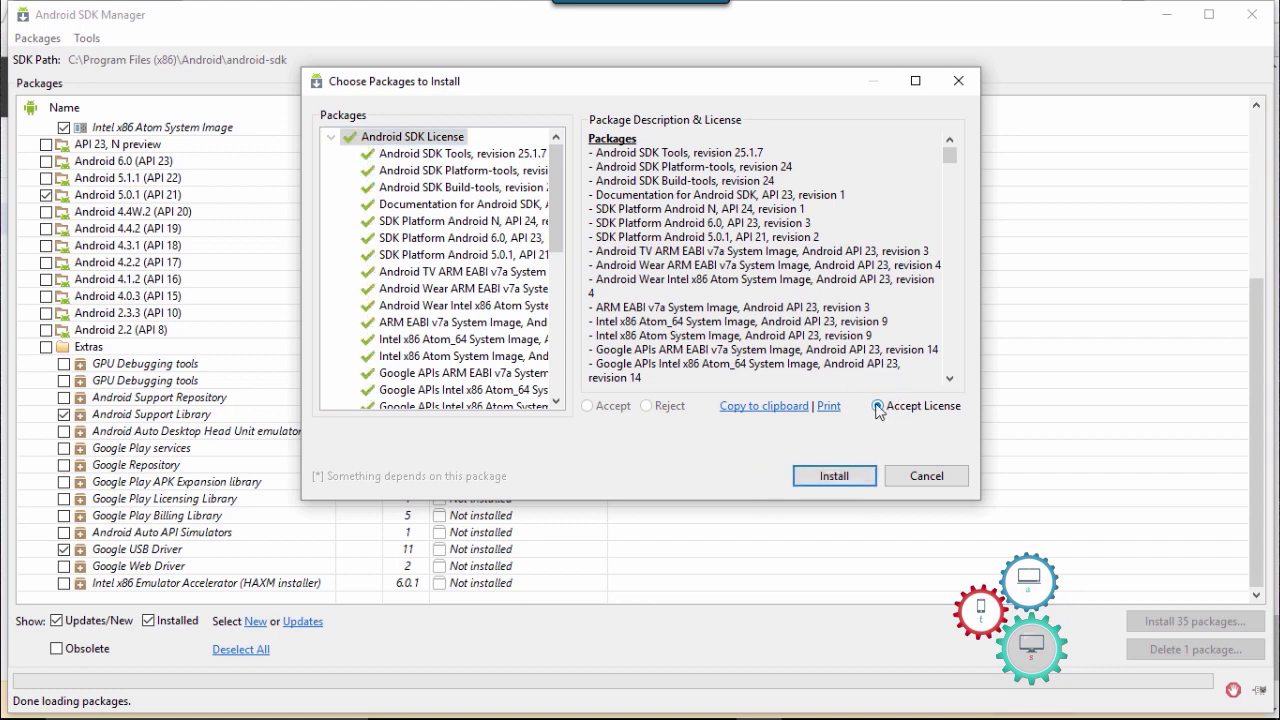
left_click(836, 477)
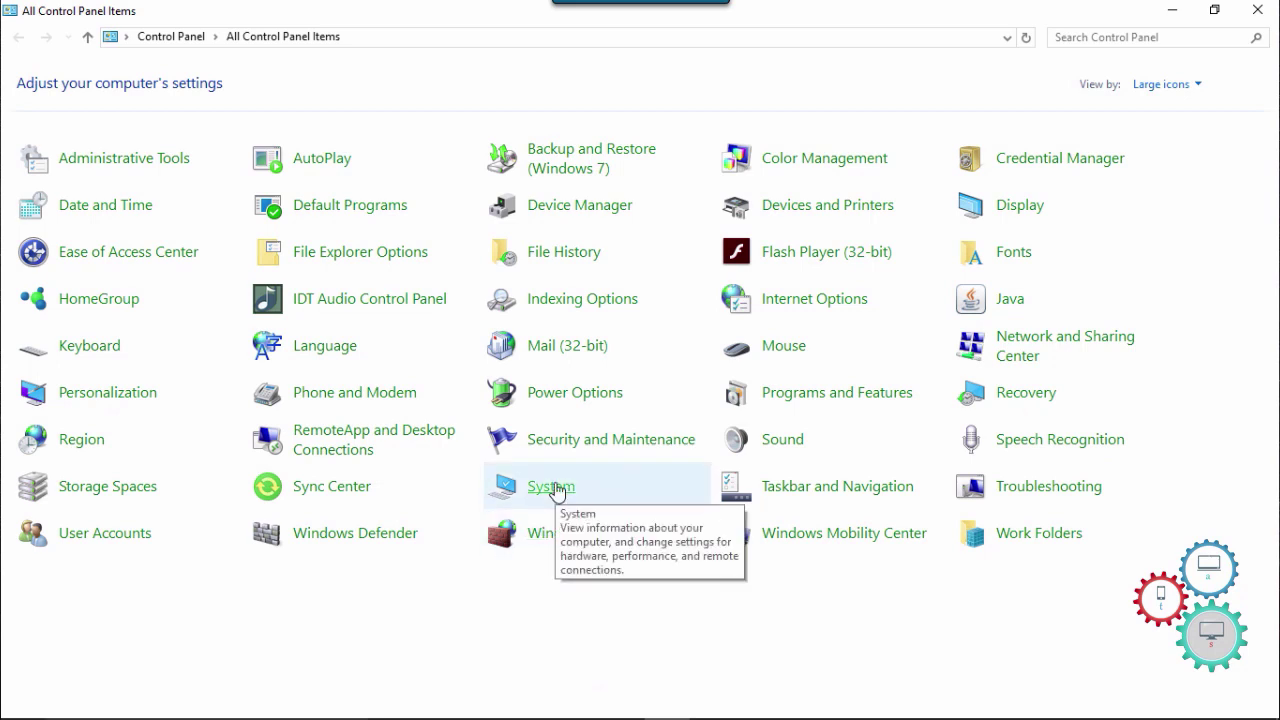
Step: In Environment Variables, add system variable ANDROID_HOME = C:\Program Files (x86)\Android\android-sdk
left_click(553, 488)
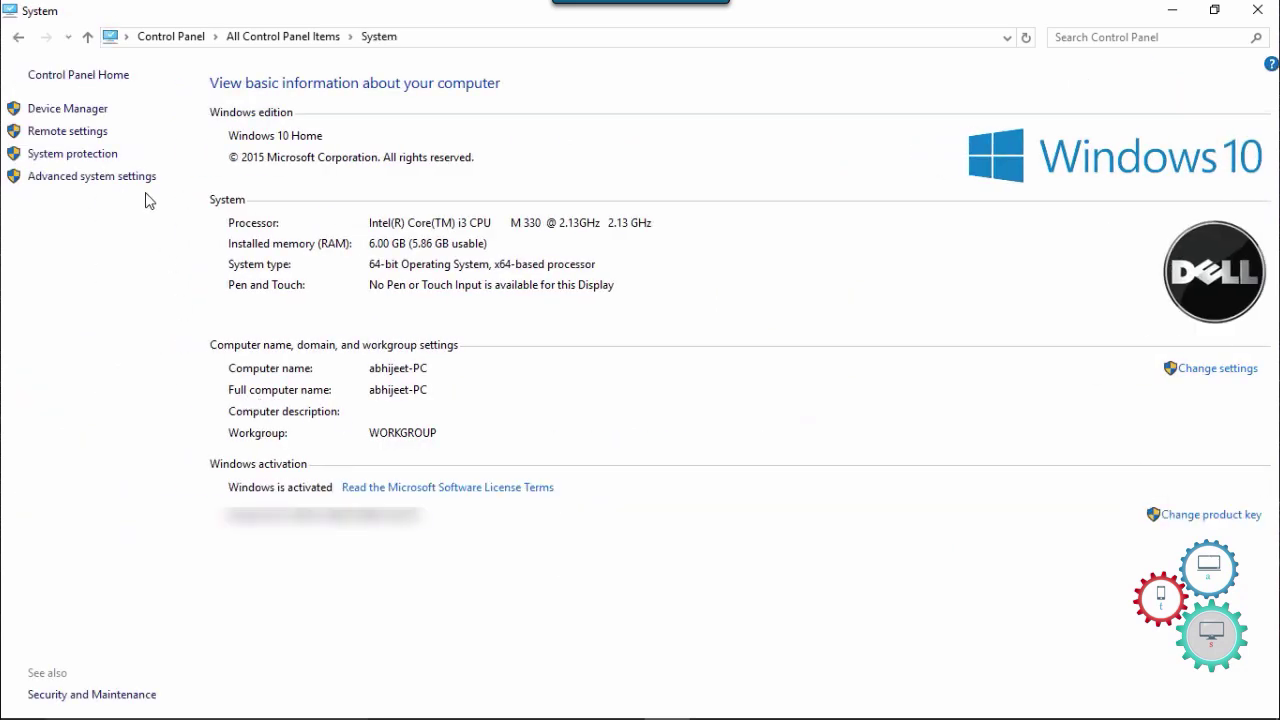
left_click(140, 178)
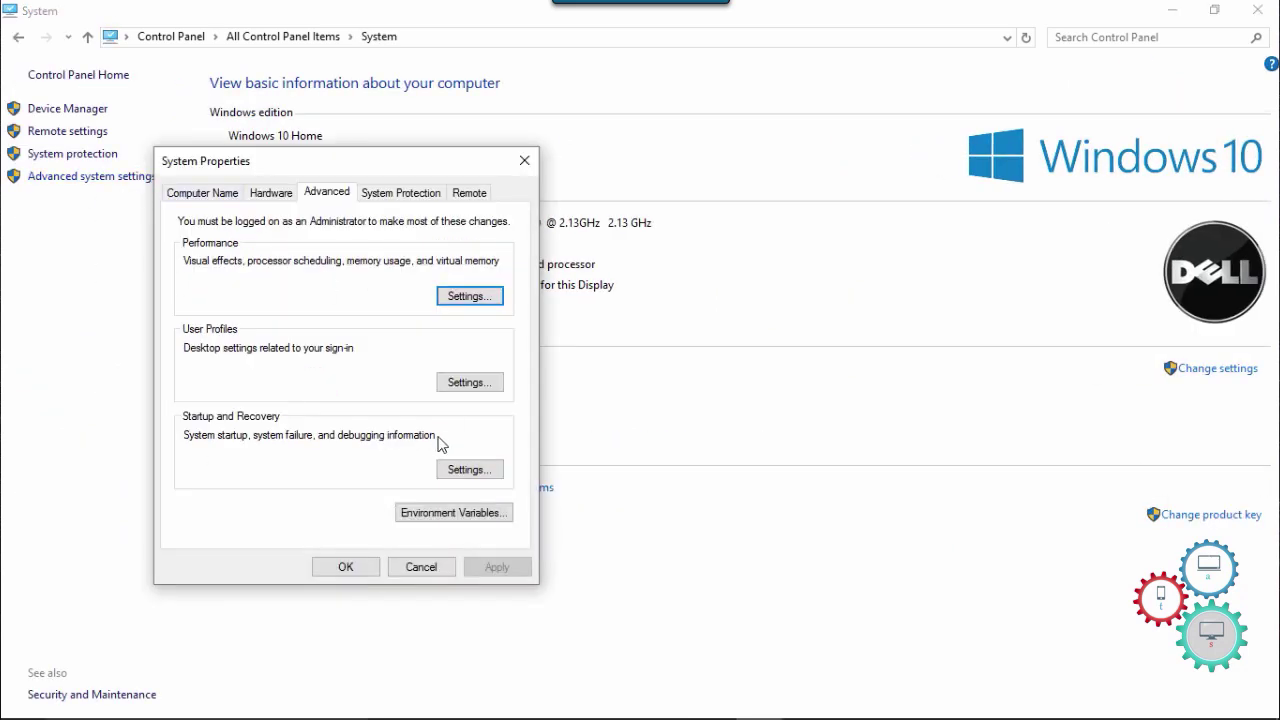
left_click(446, 521)
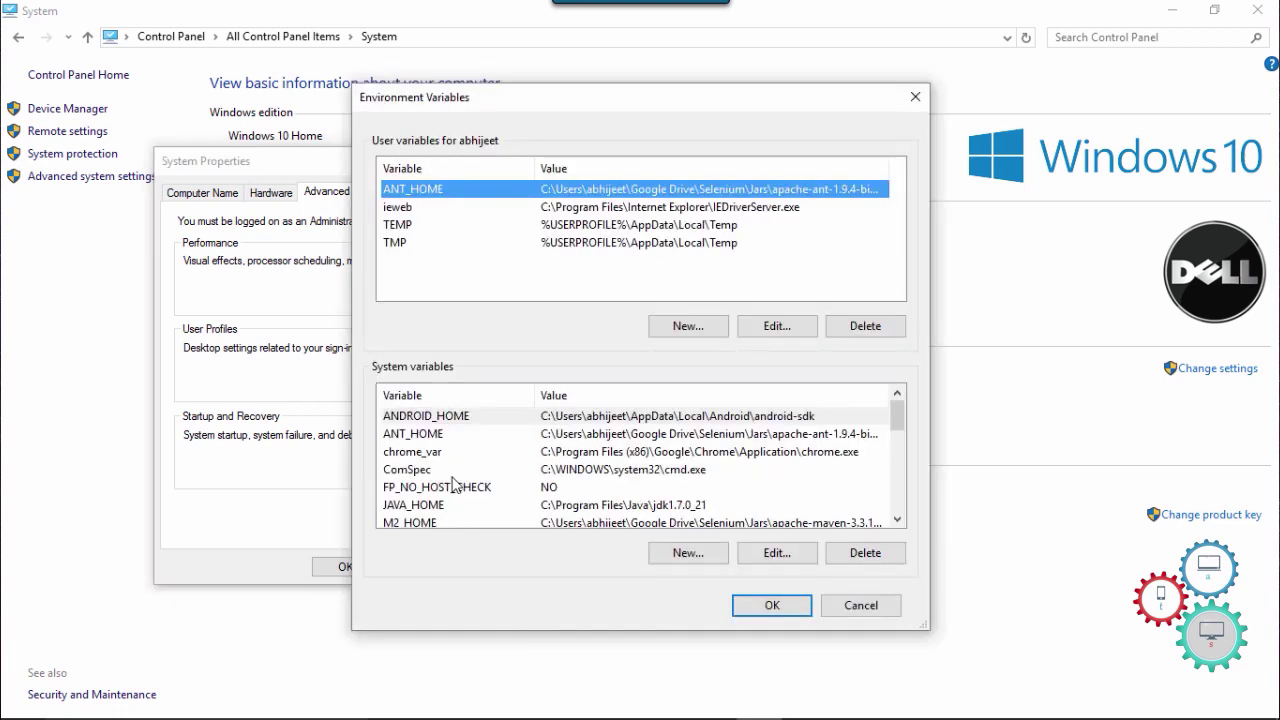
left_click(676, 558)
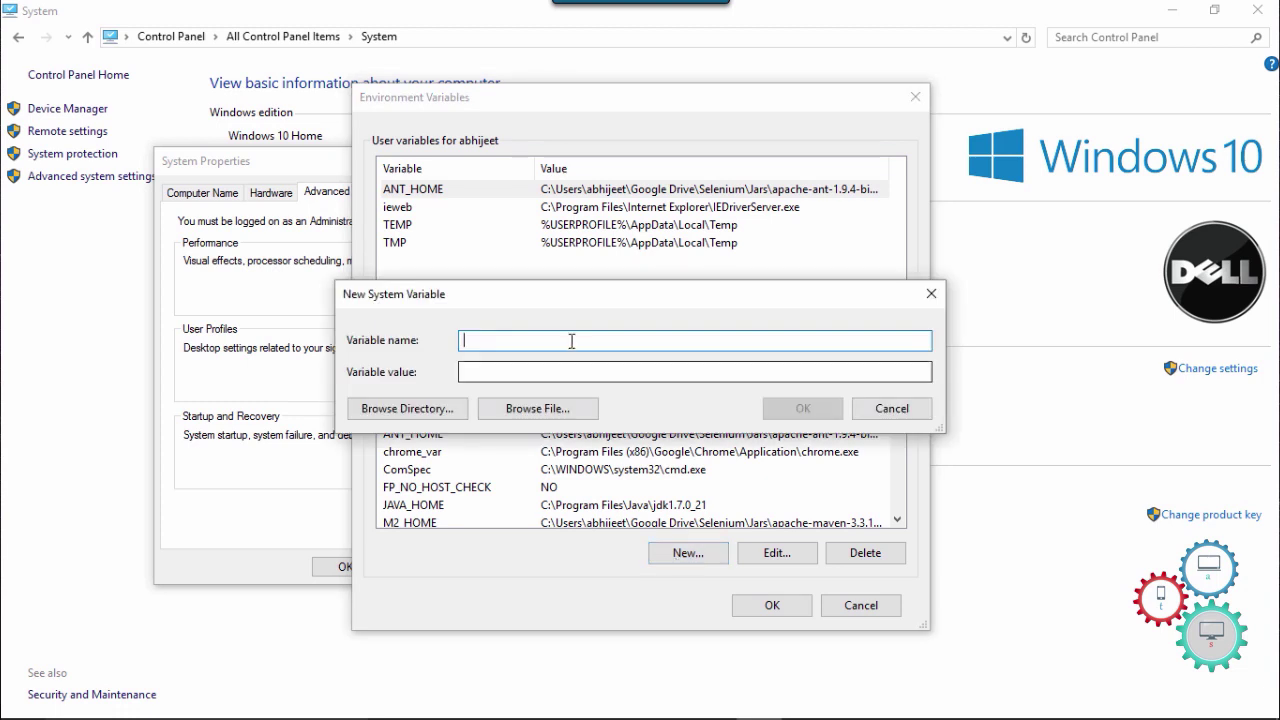
type("ANDROID_HOME")
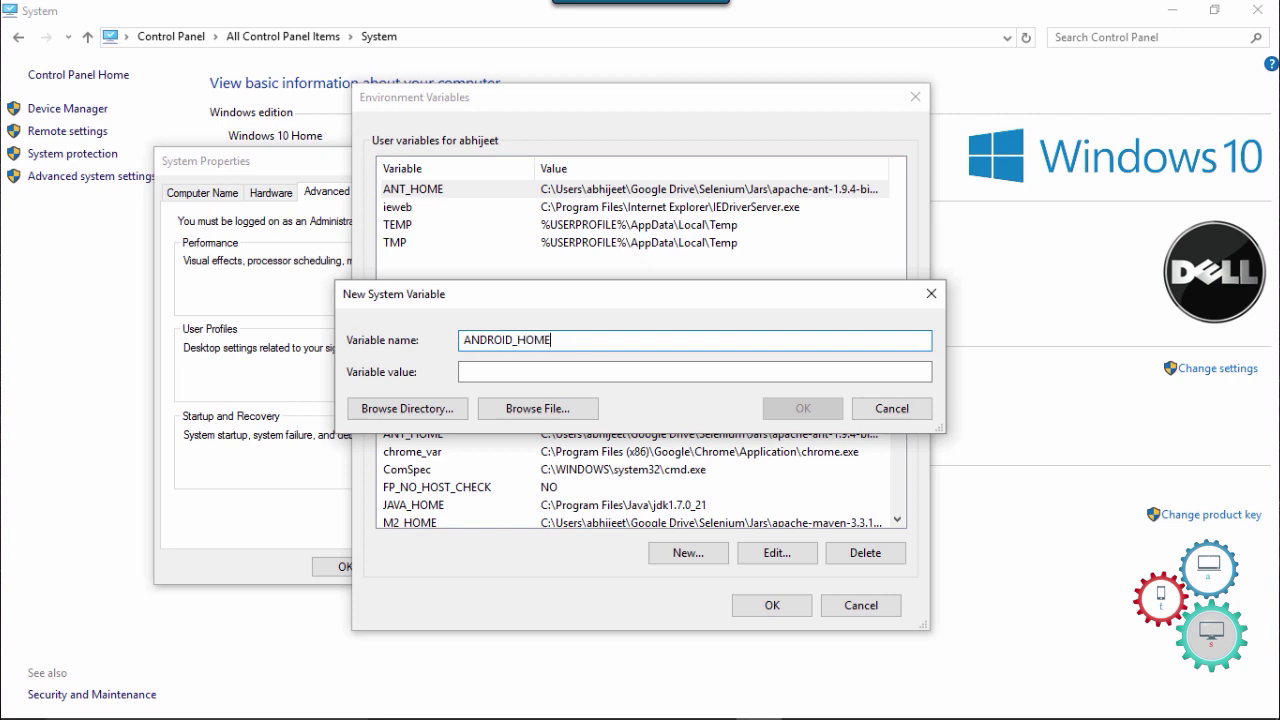
key("Tab")
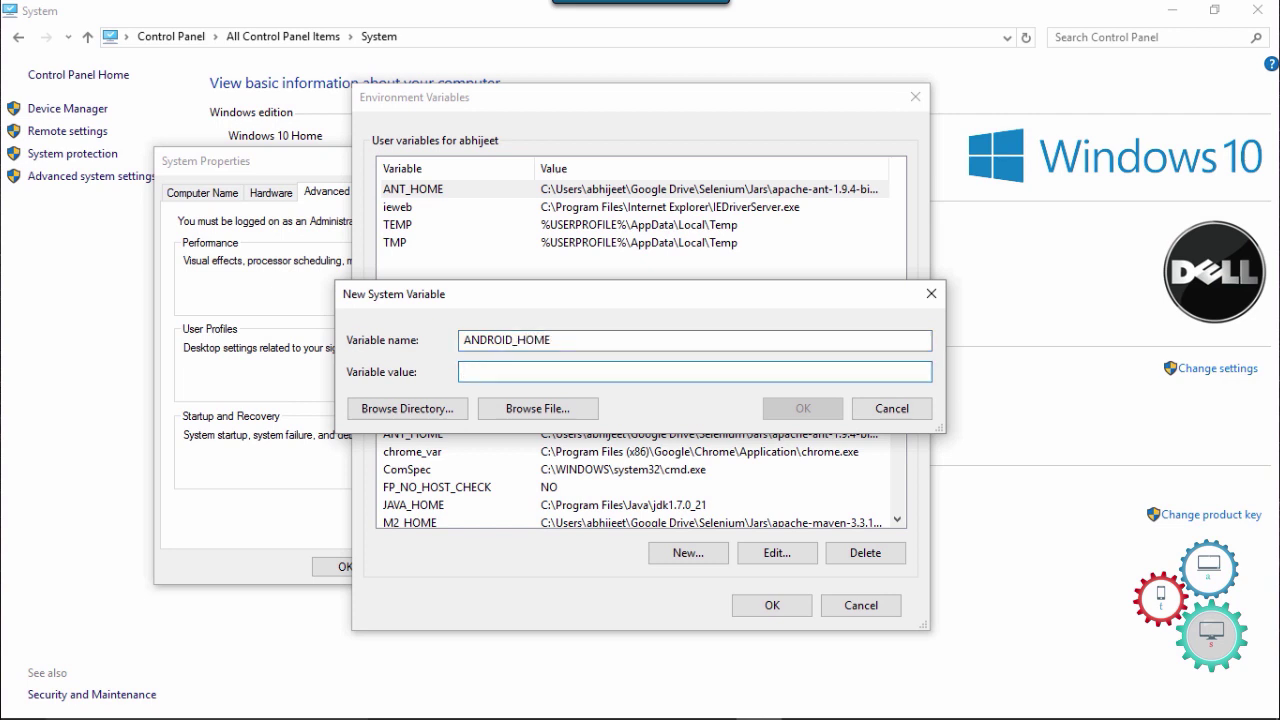
type("C:\\Program Files (x86)\\Android\\android-sdk")
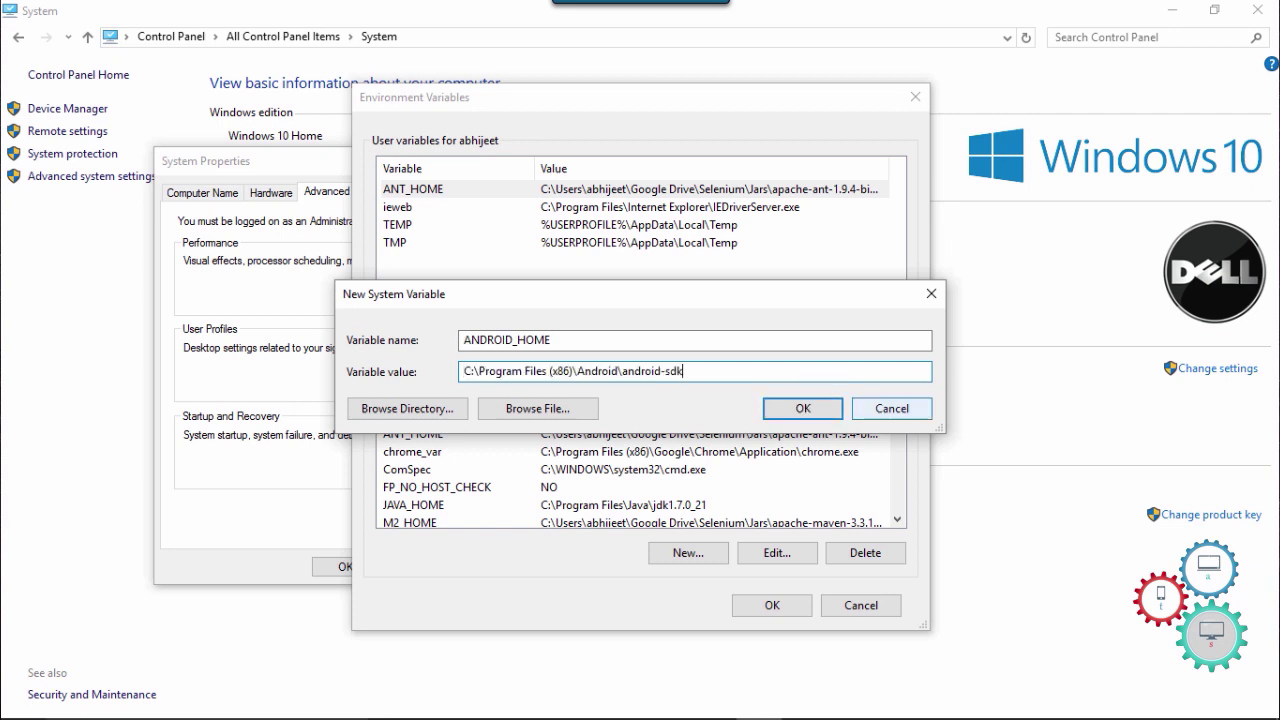
left_click(892, 408)
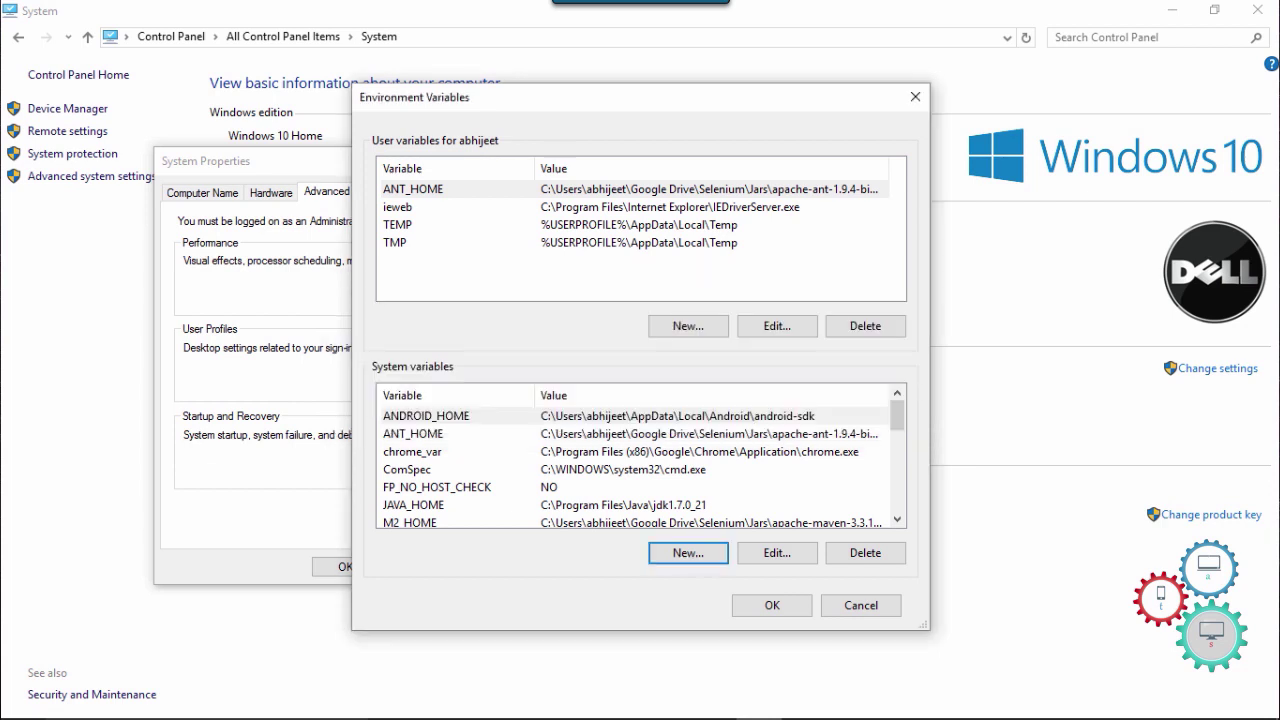
left_click(426, 415)
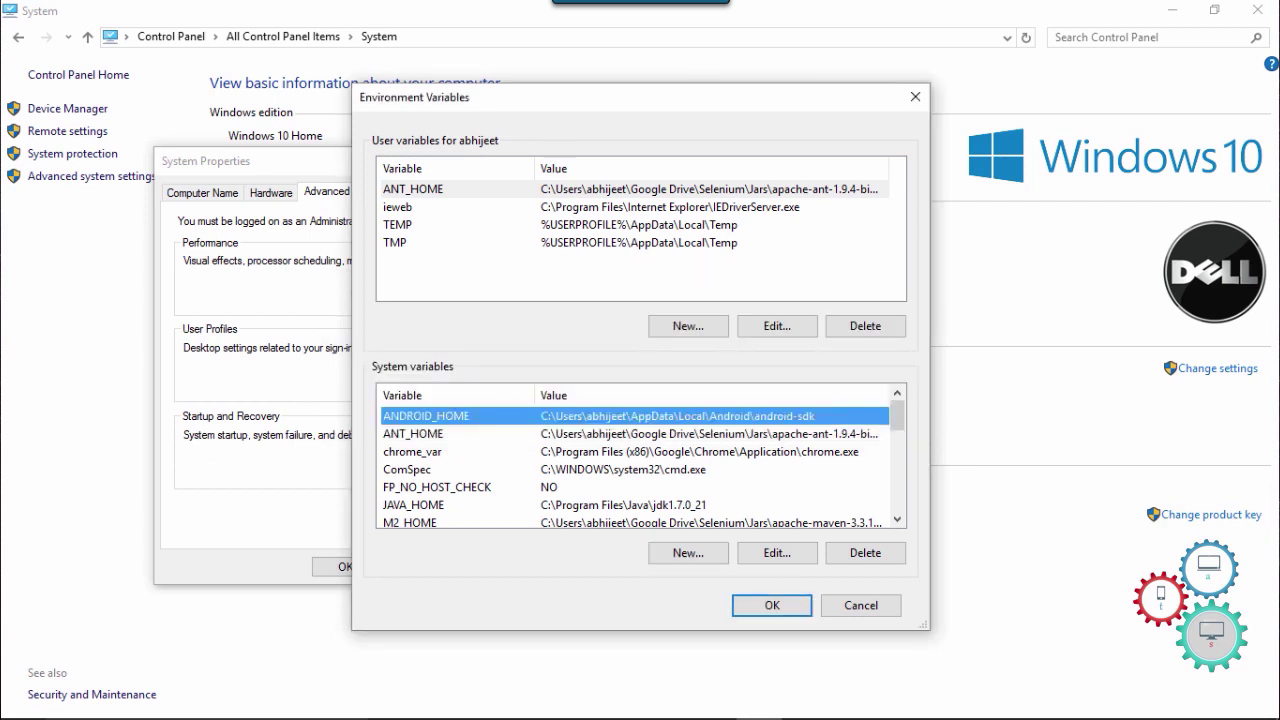
scroll(640, 466, "down", 1)
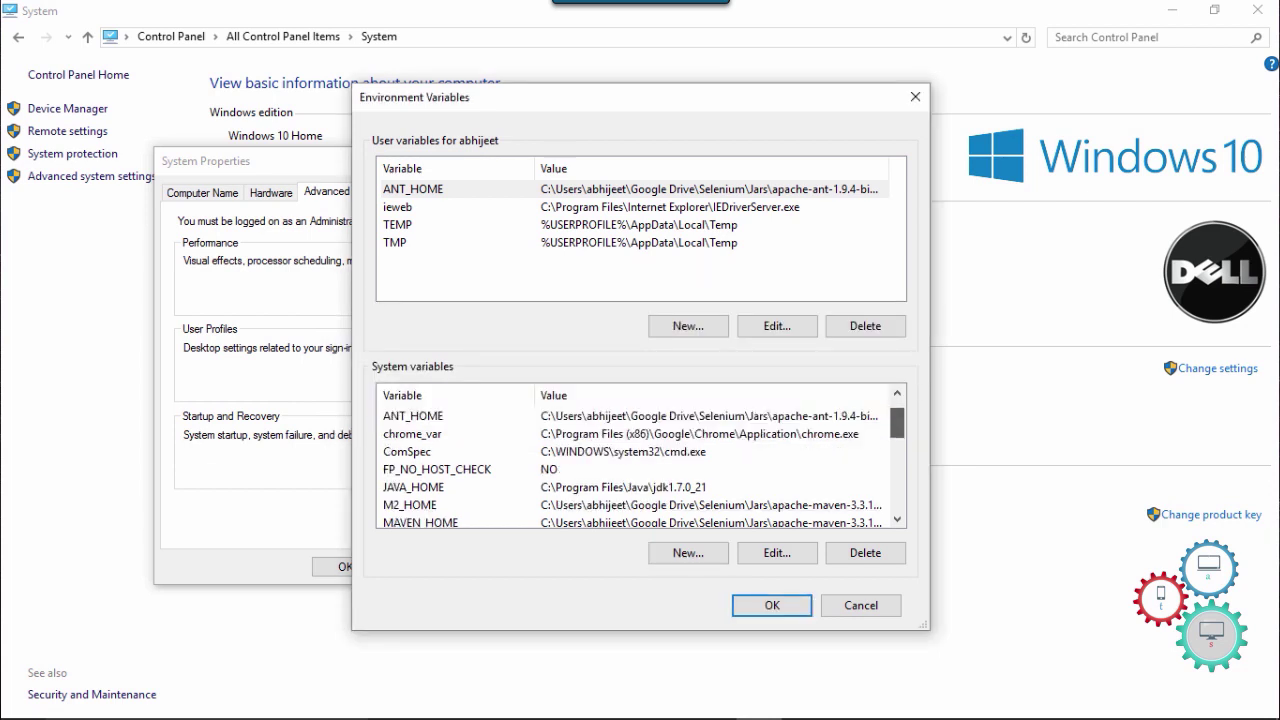
scroll(640, 466, "down", 1)
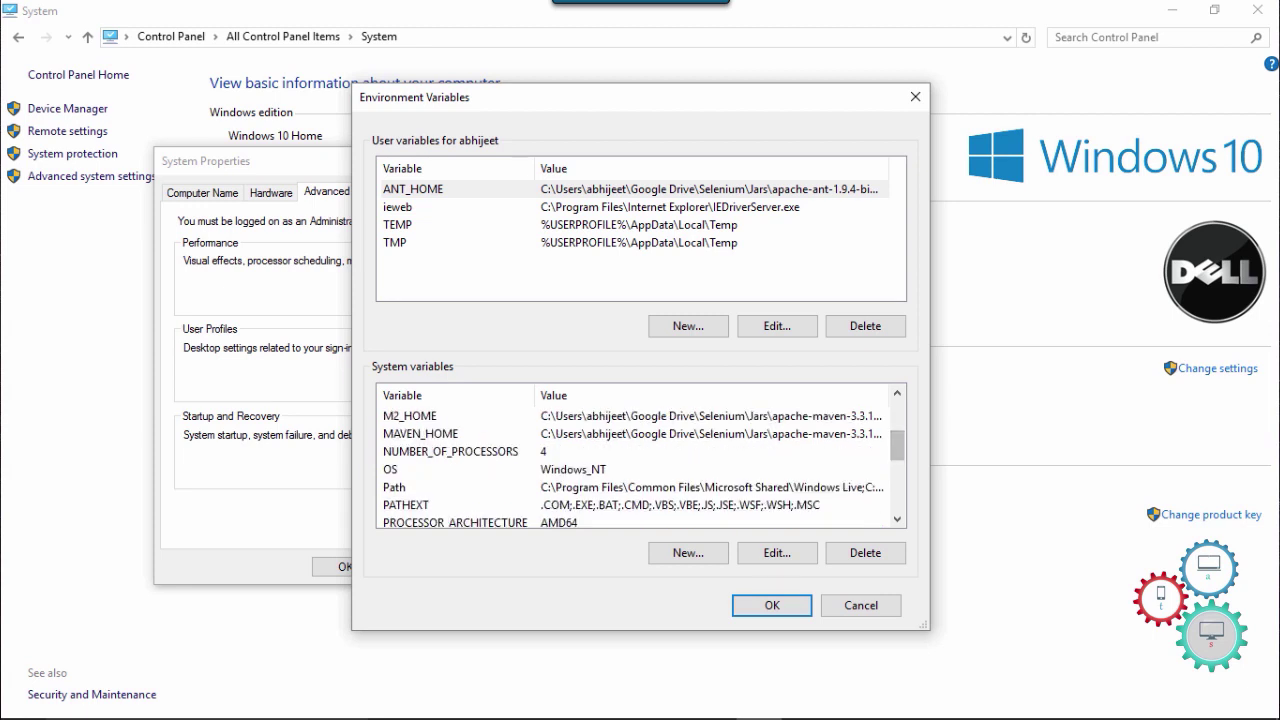
left_click(420, 487)
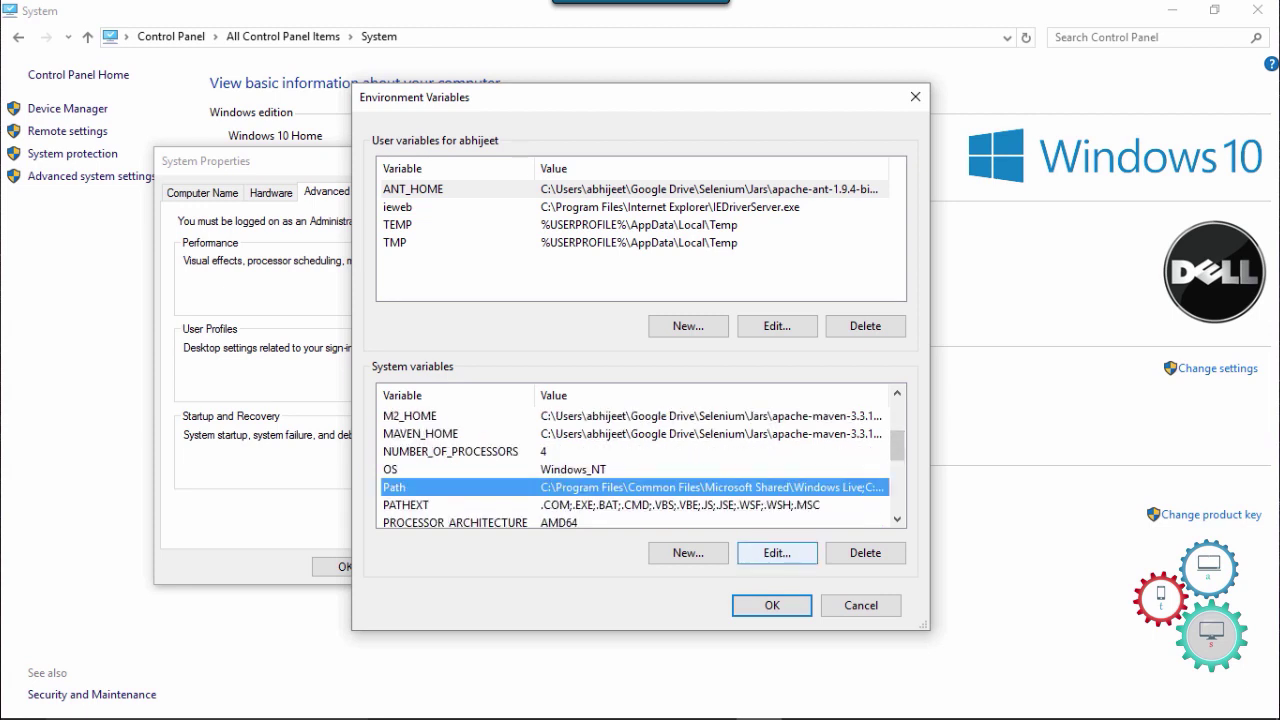
left_click(777, 552)
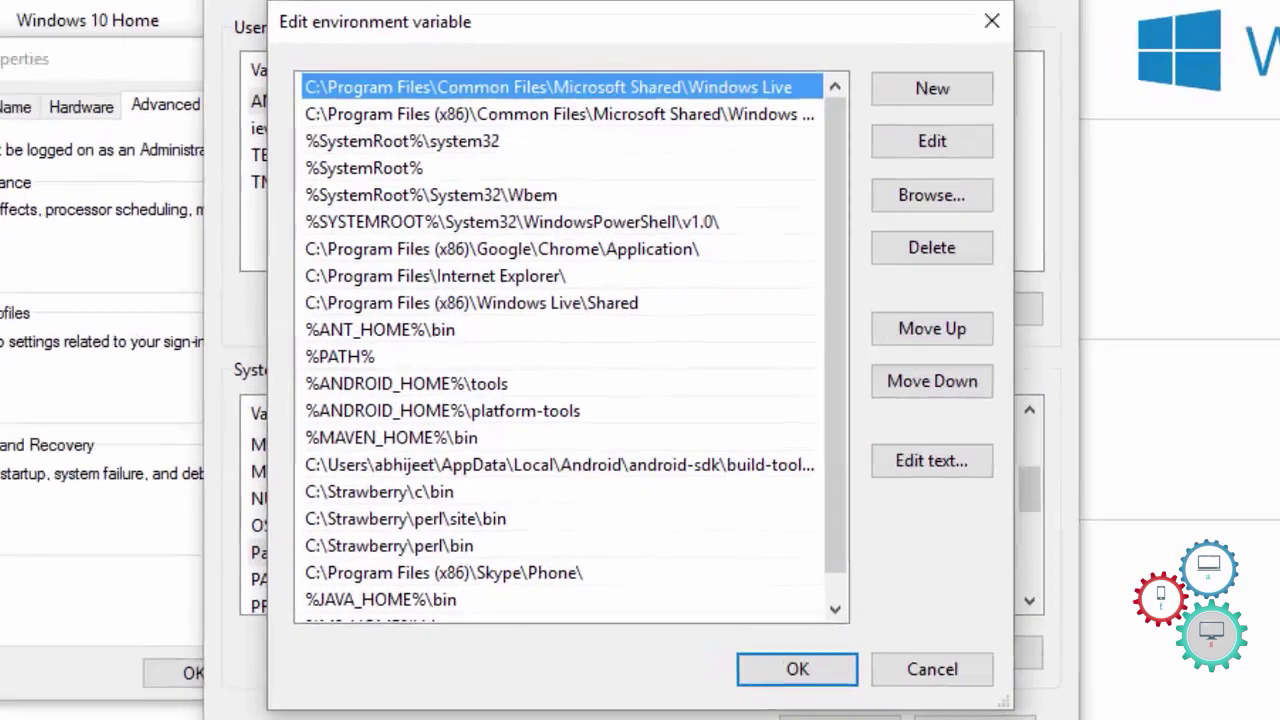
left_click(406, 383)
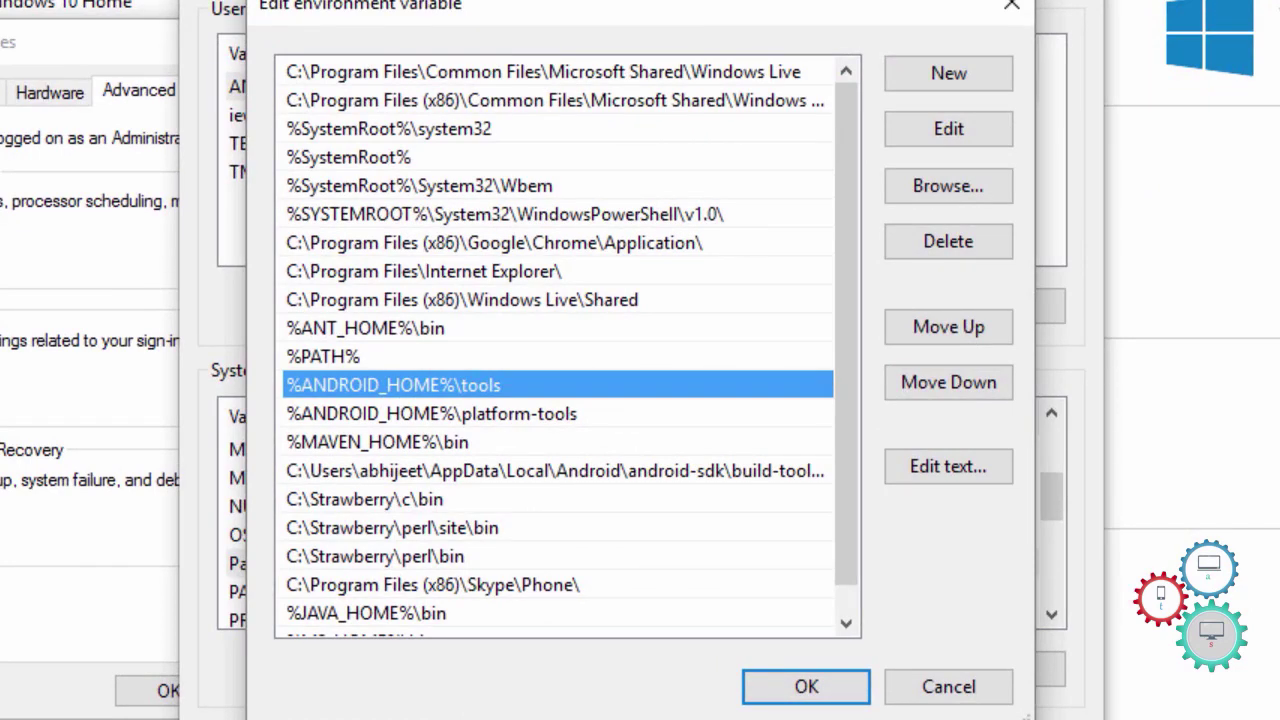
left_click(431, 413)
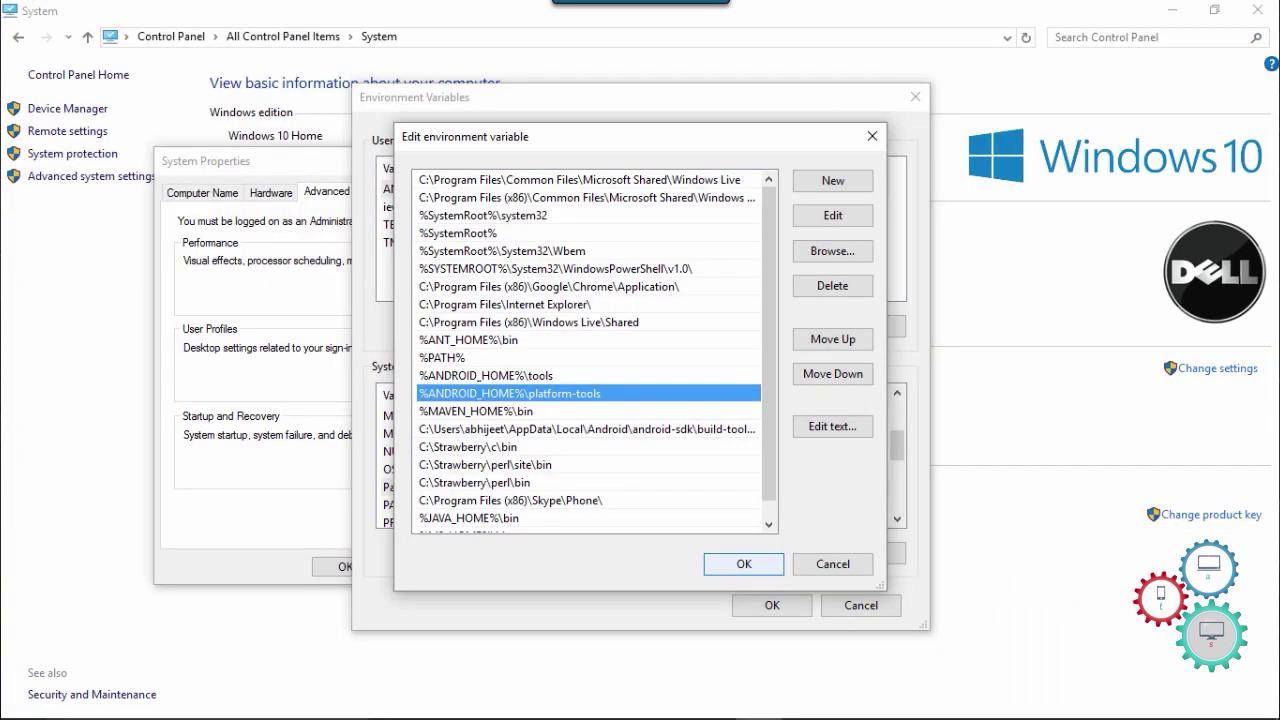
left_click(806, 686)
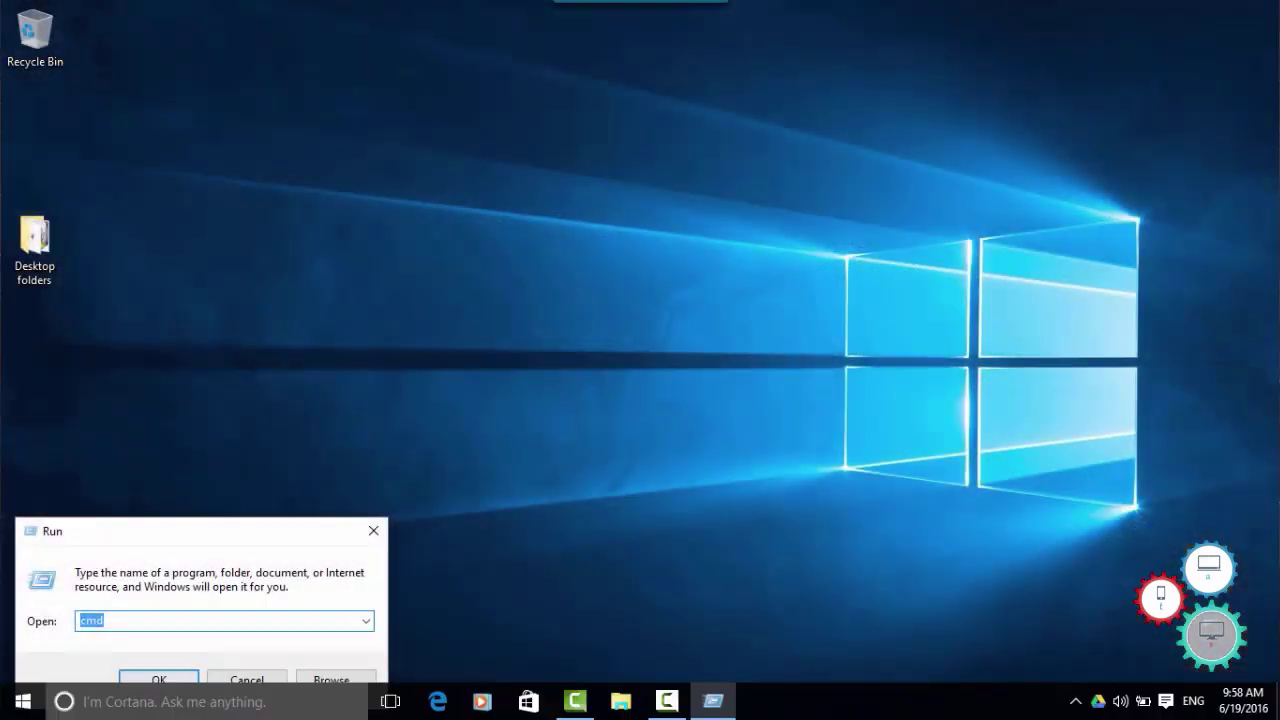
Step: Open a Command Prompt and run 'android' to launch the SDK Manager
key("super+s")
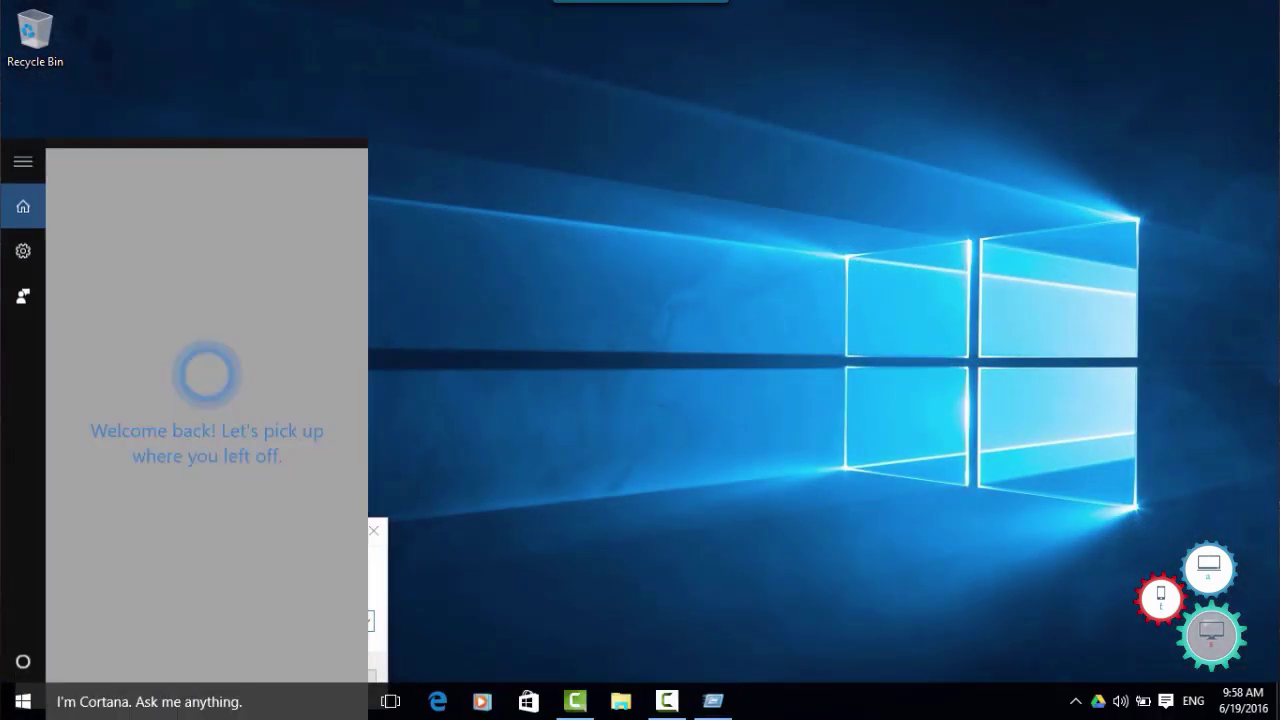
key("Escape")
type("cmd")
key("Return")
left_click_drag(643, 185, 720, 102)
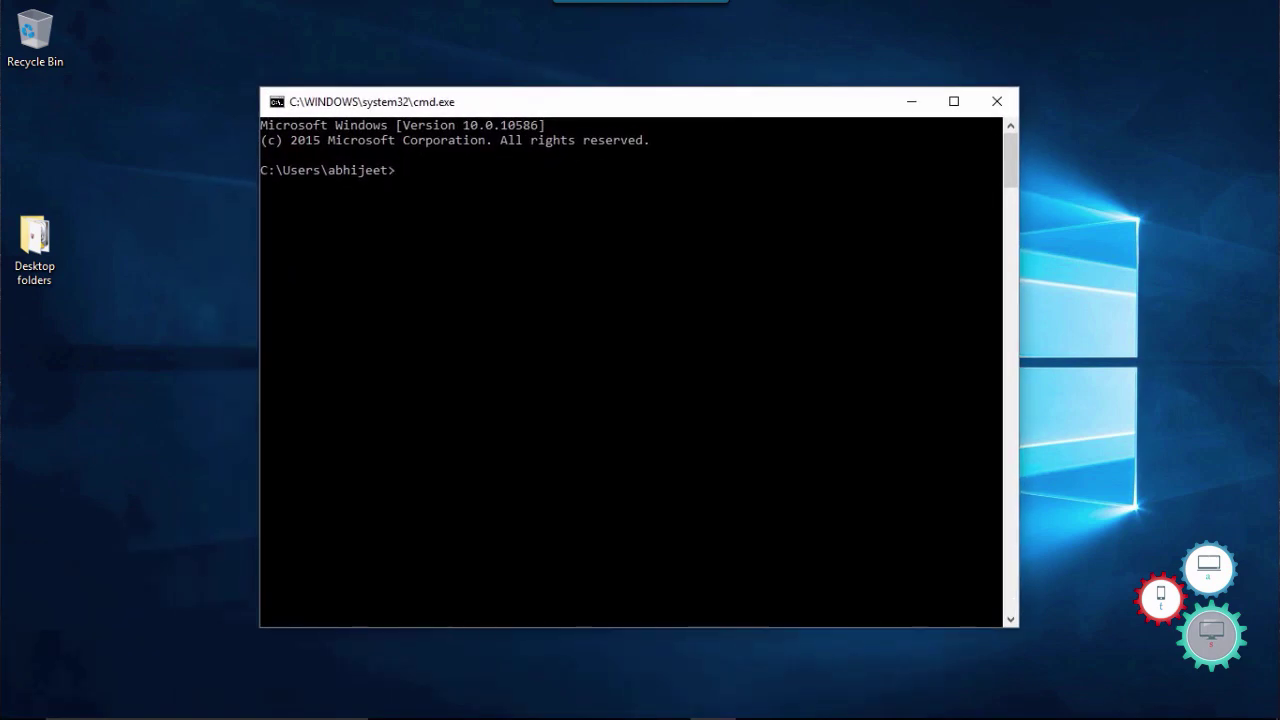
type("android")
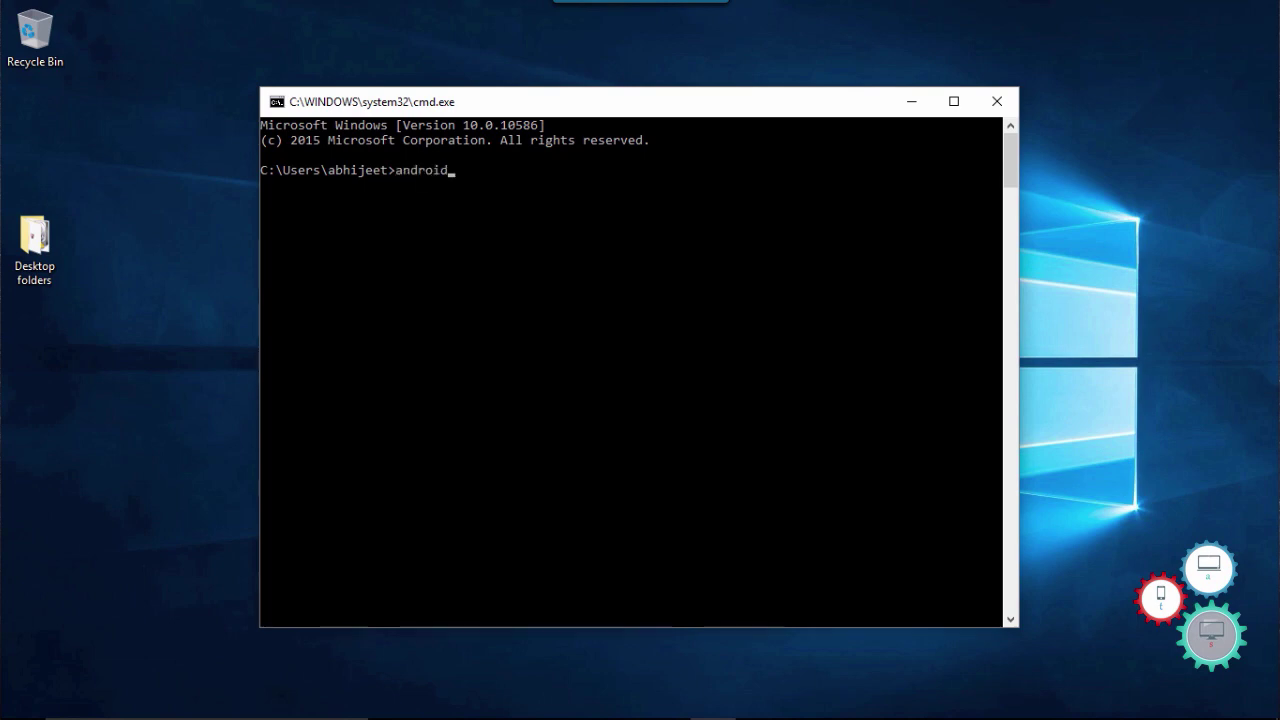
key("Return")
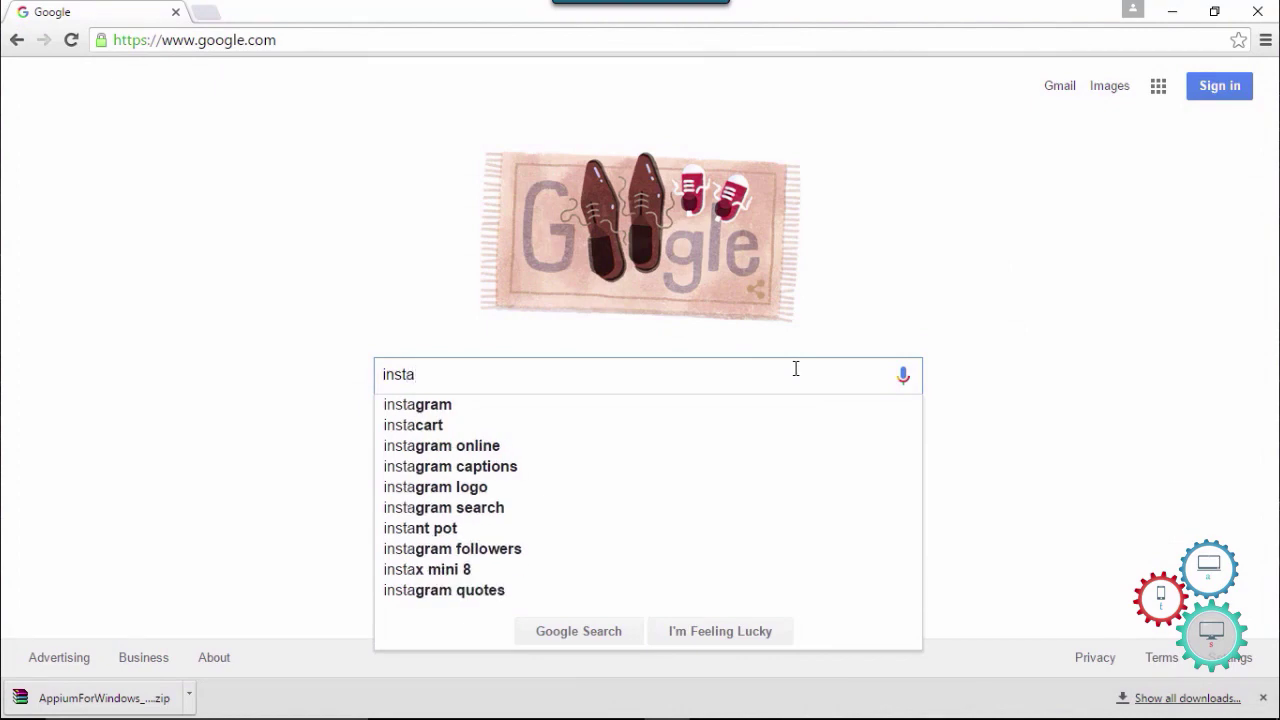
Step: Search Google for 'install oem drivers' using the autocomplete suggestion
type("ll o")
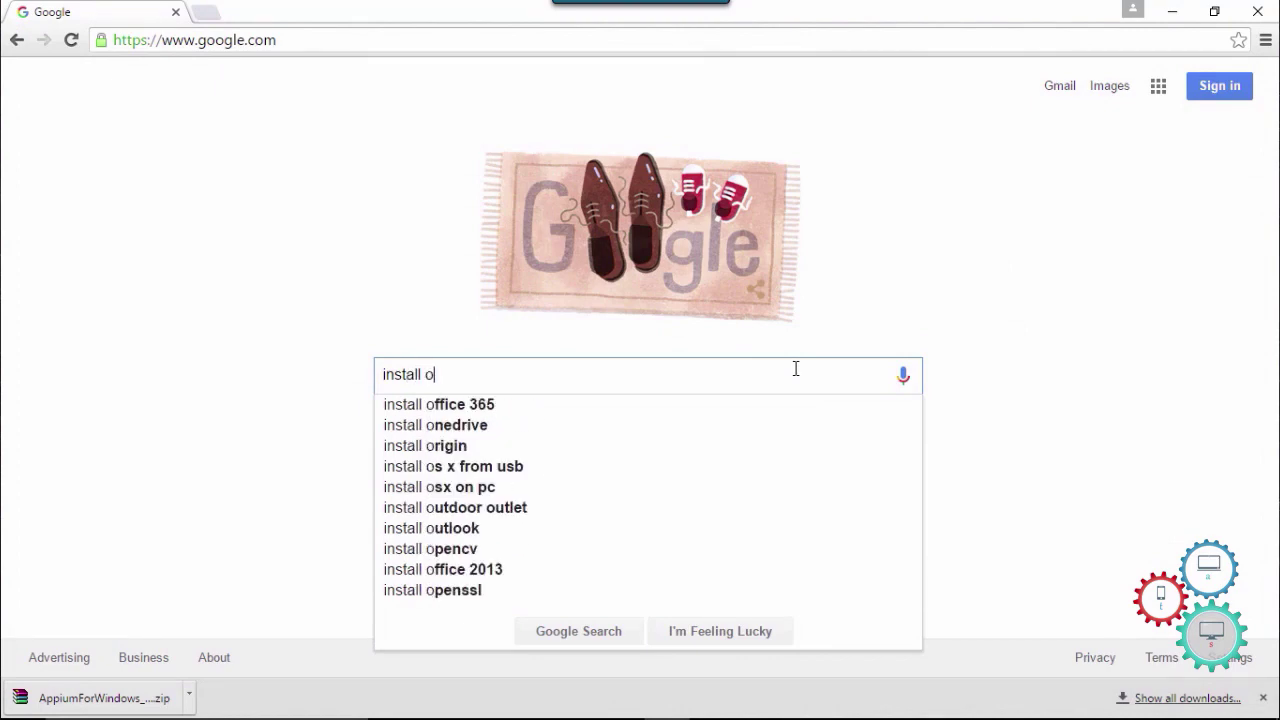
type("em driver")
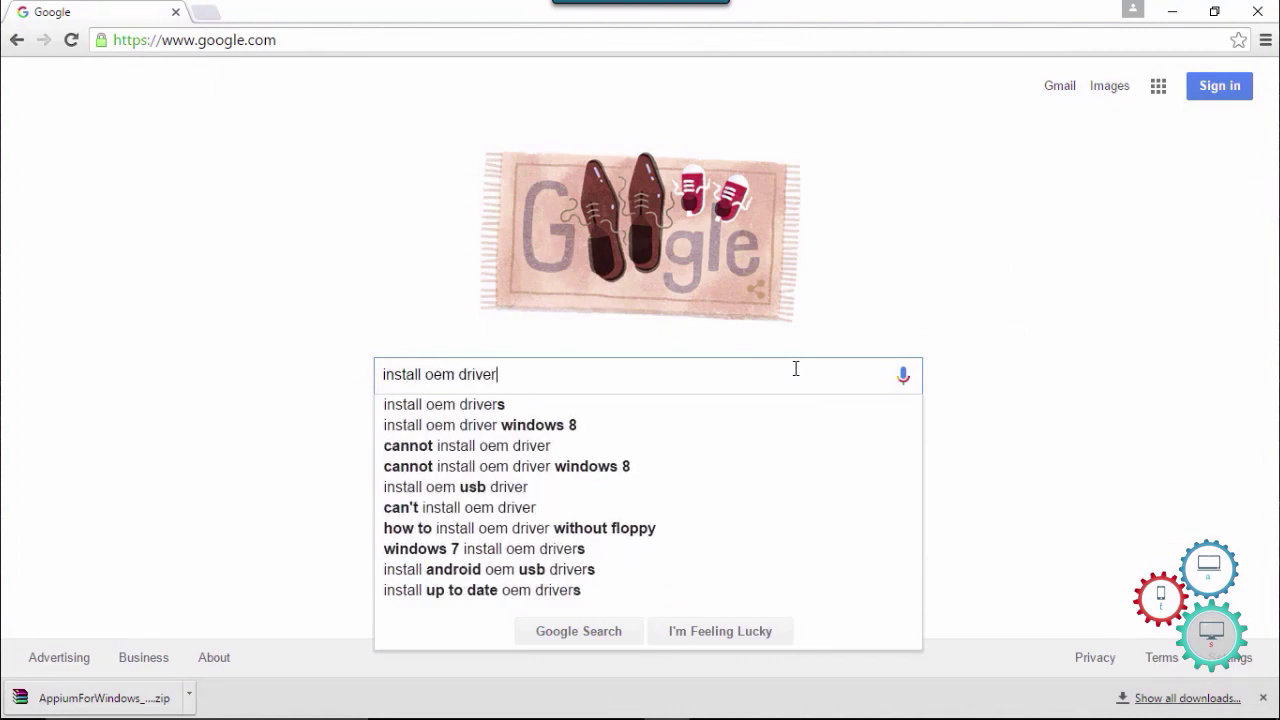
left_click(655, 407)
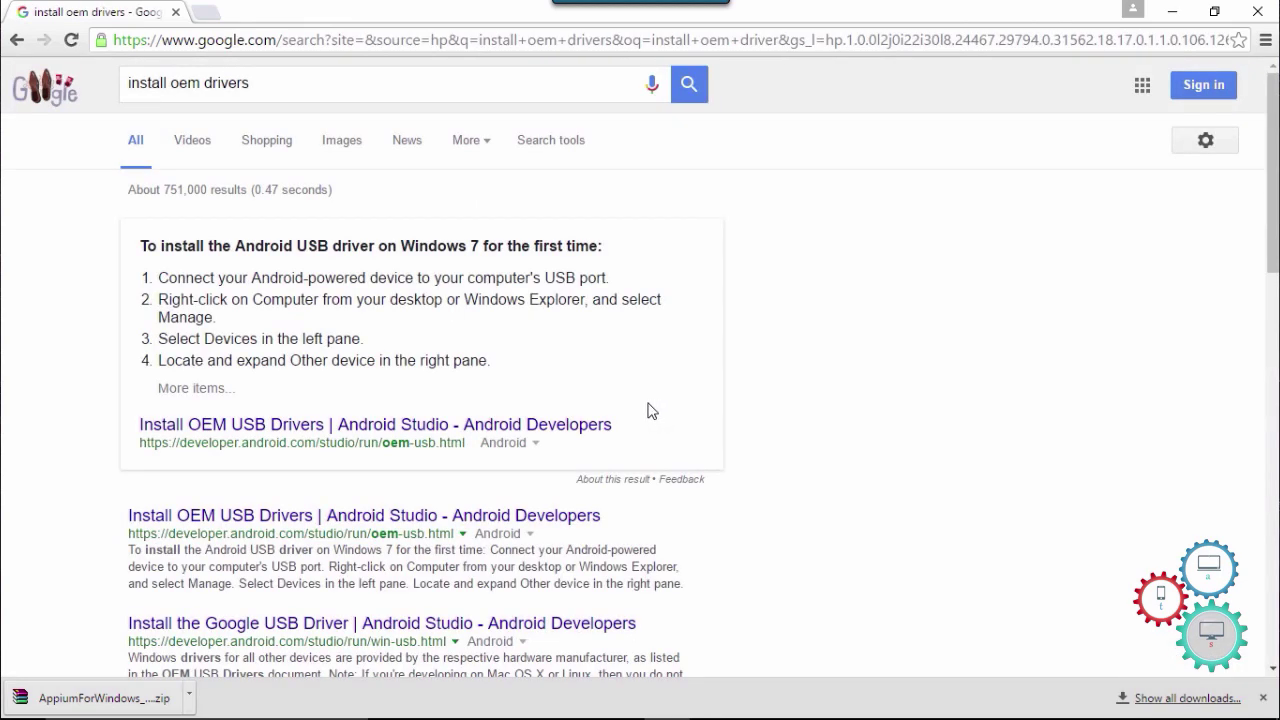
Step: Open the Install OEM USB Drivers page and follow the Motorola link in the OEM Drivers table
left_click(543, 517)
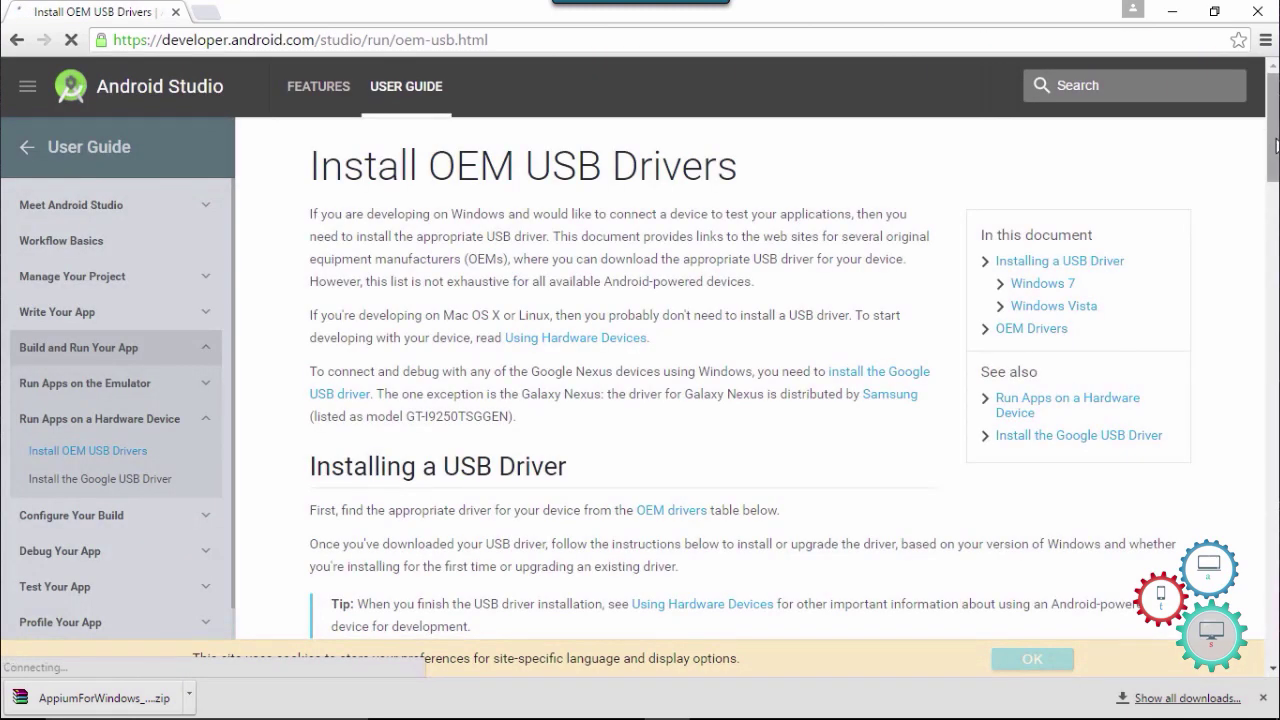
left_click_drag(1274, 136, 1277, 525)
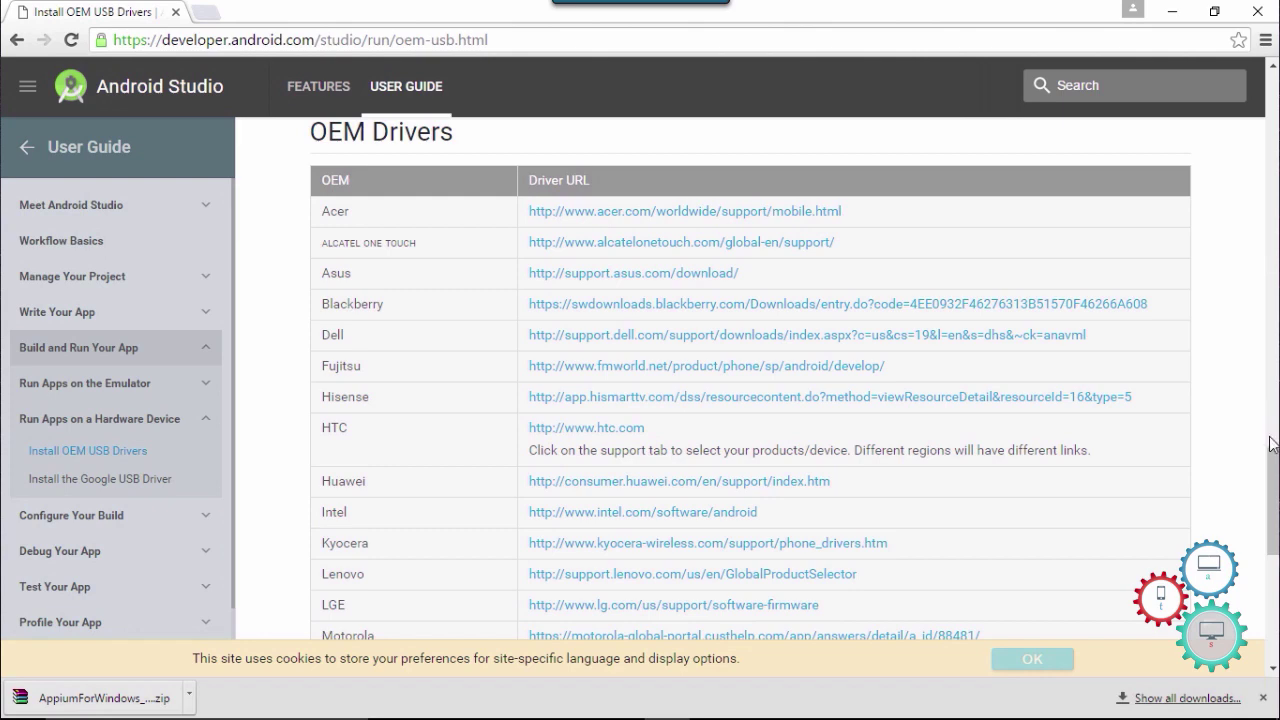
left_click_drag(1273, 455, 1273, 463)
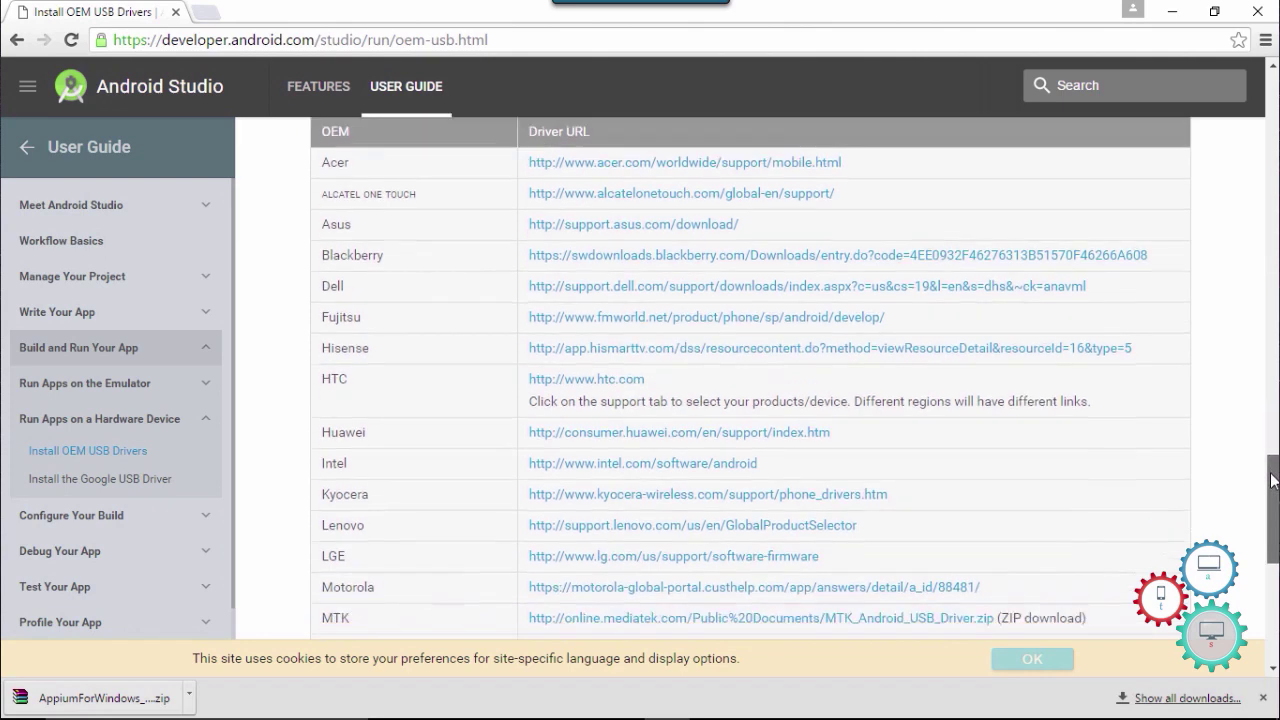
left_click(835, 591)
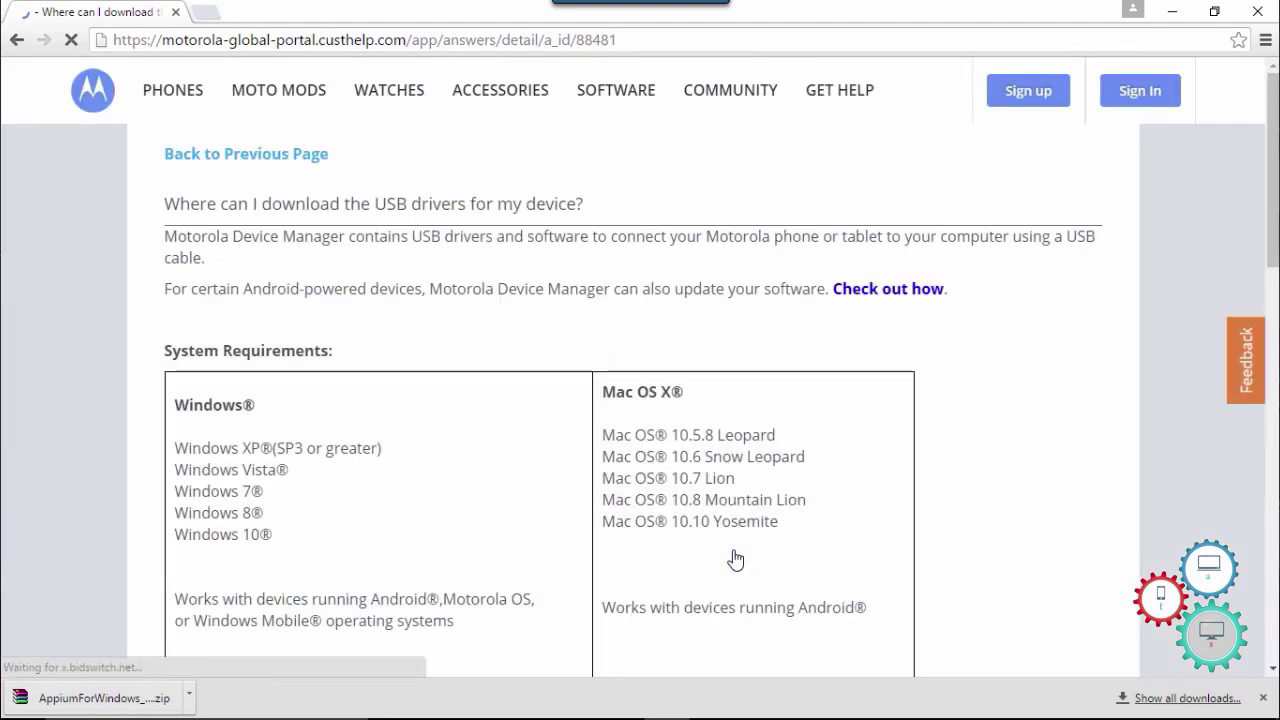
scroll(940, 342, "down", 3)
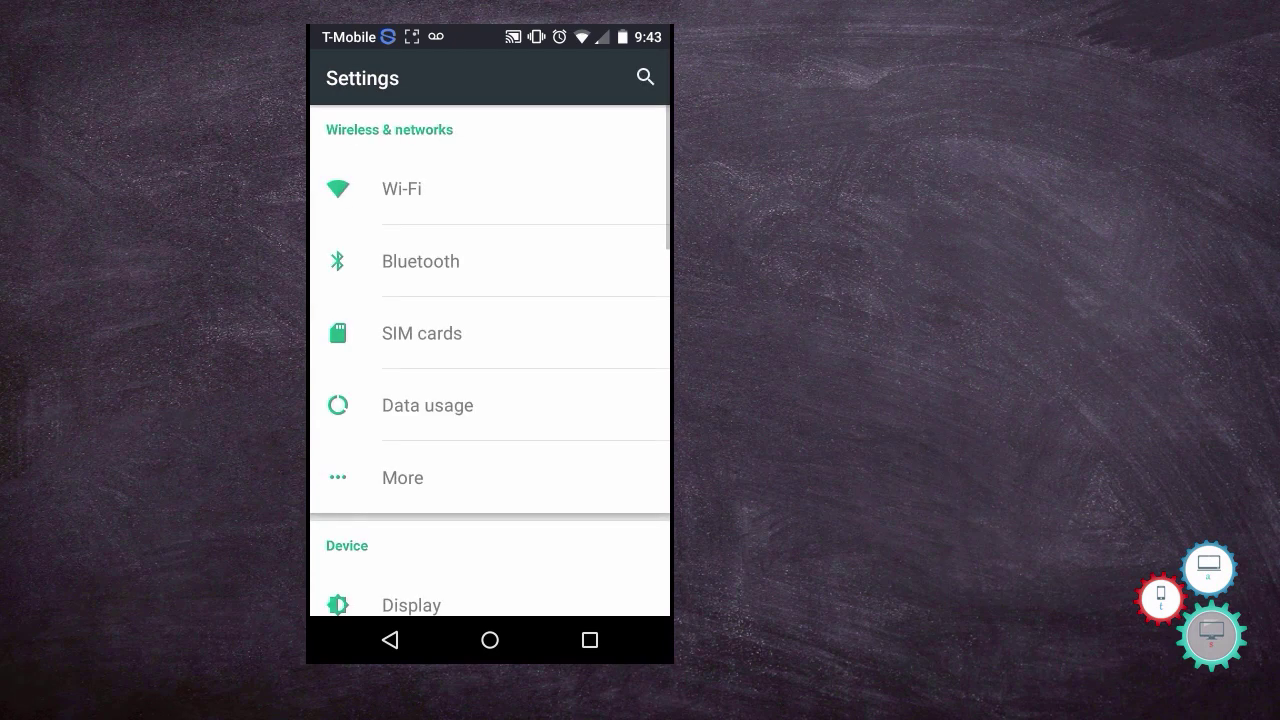
Step: Unlock developer options by repeatedly tapping the build number in About phone
scroll(490, 360, "down", 6)
scroll(490, 360, "down", 7)
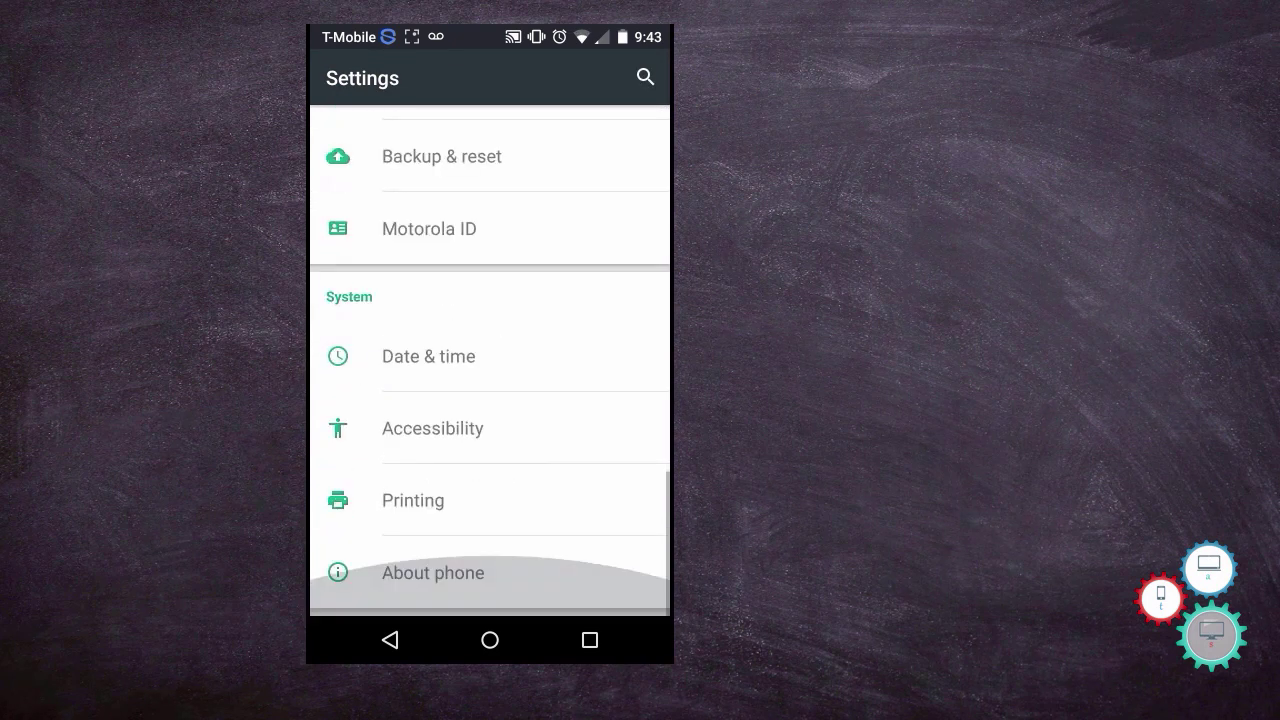
left_click(433, 572)
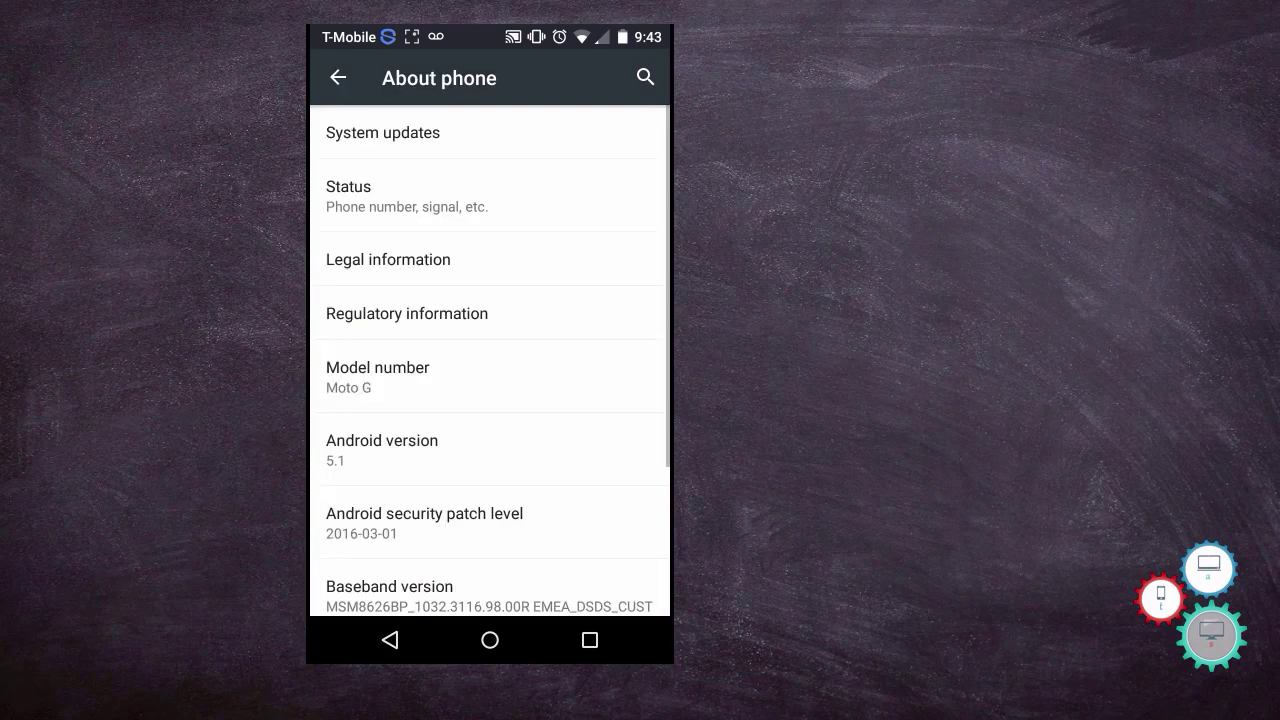
scroll(490, 360, "down", 3)
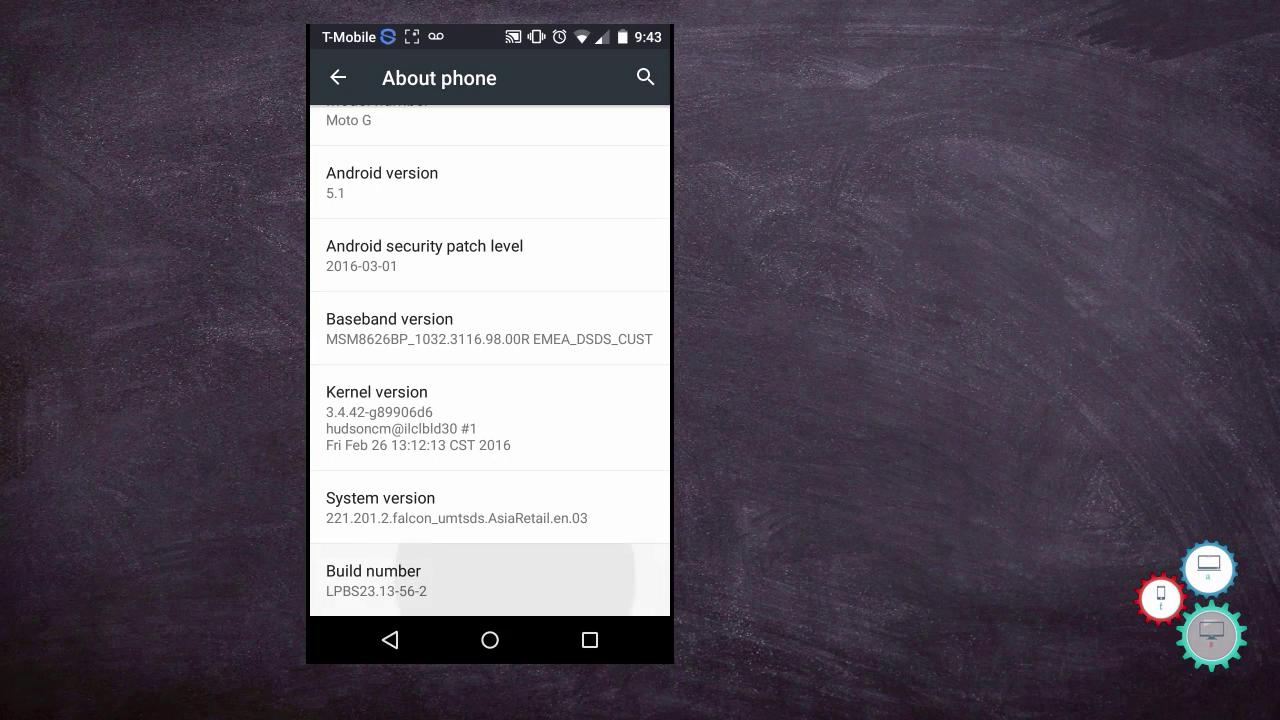
left_click(400, 580)
left_click(400, 580)
left_click(400, 580)
left_click(400, 580)
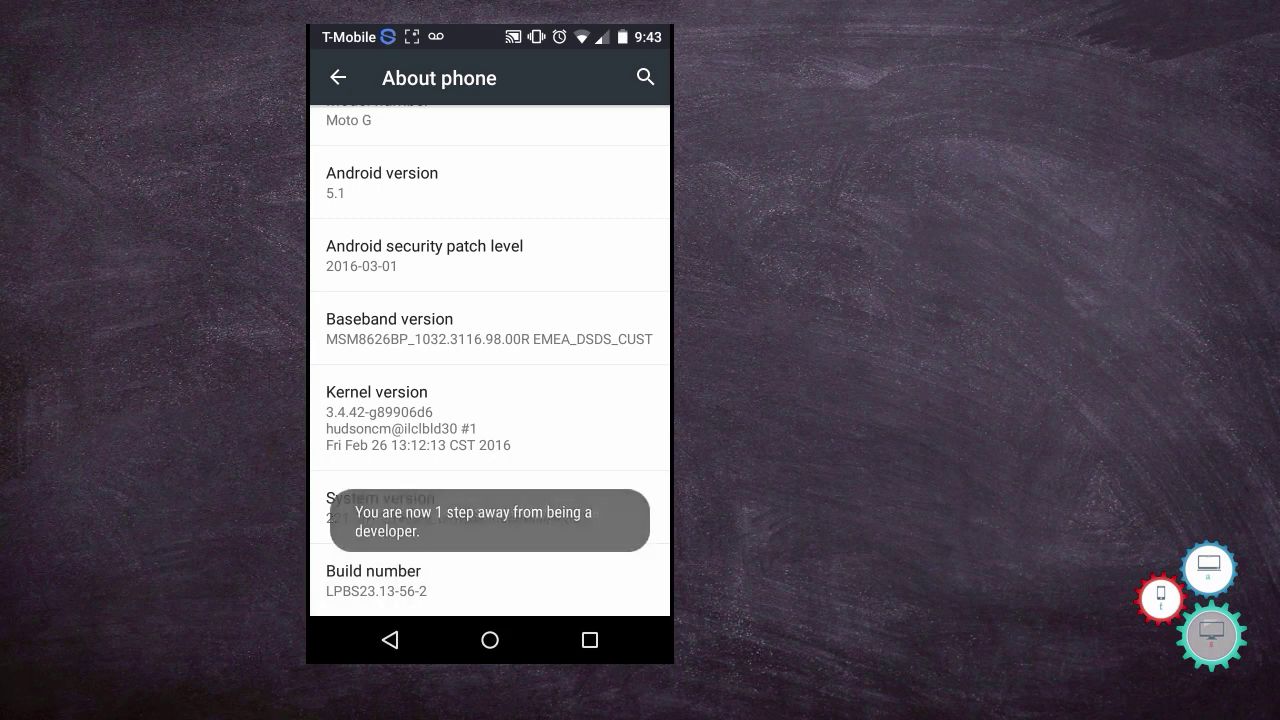
left_click(400, 580)
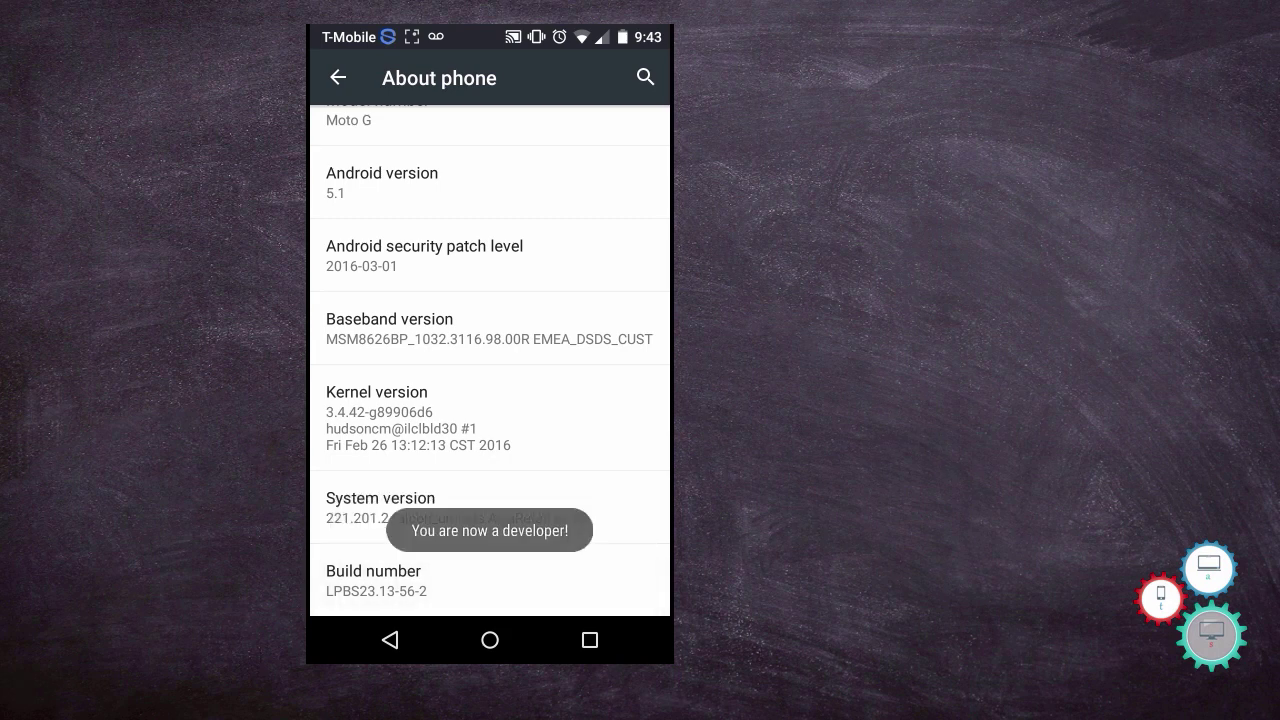
left_click(338, 77)
Step: Switch Developer options on, enable USB debugging and confirm both prompts, then go back
scroll(490, 400, "down", 1)
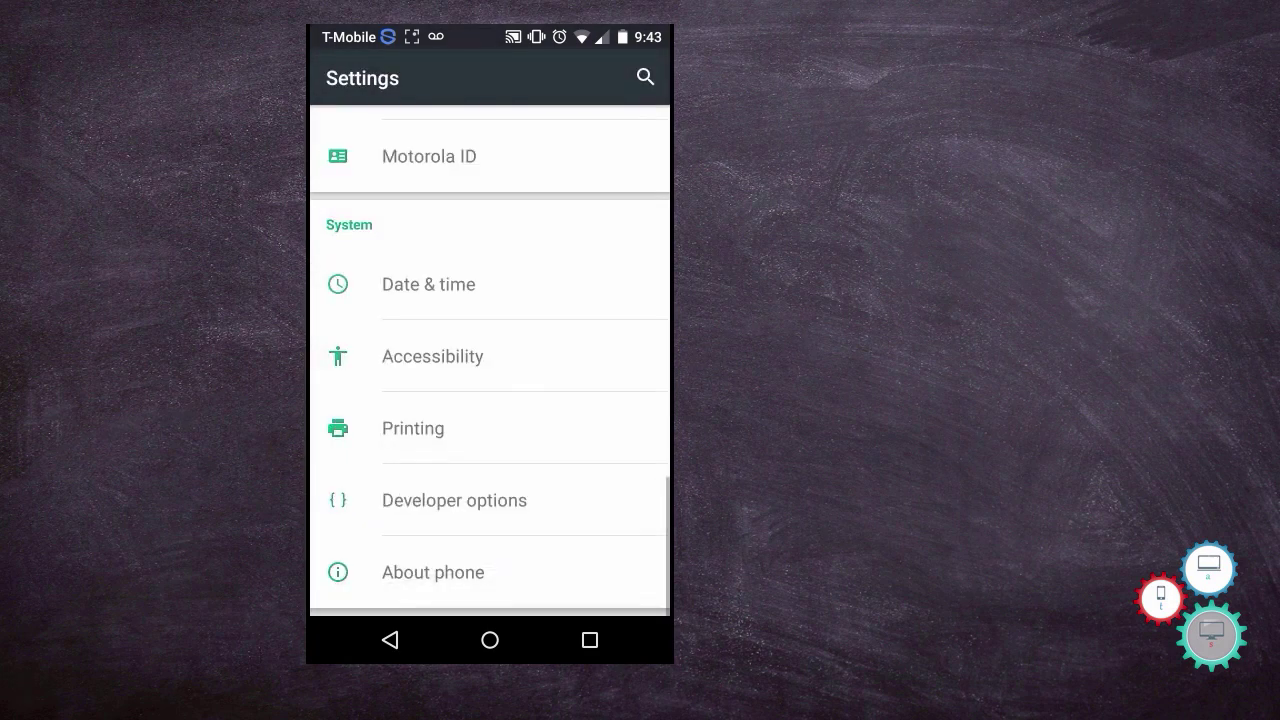
left_click(454, 500)
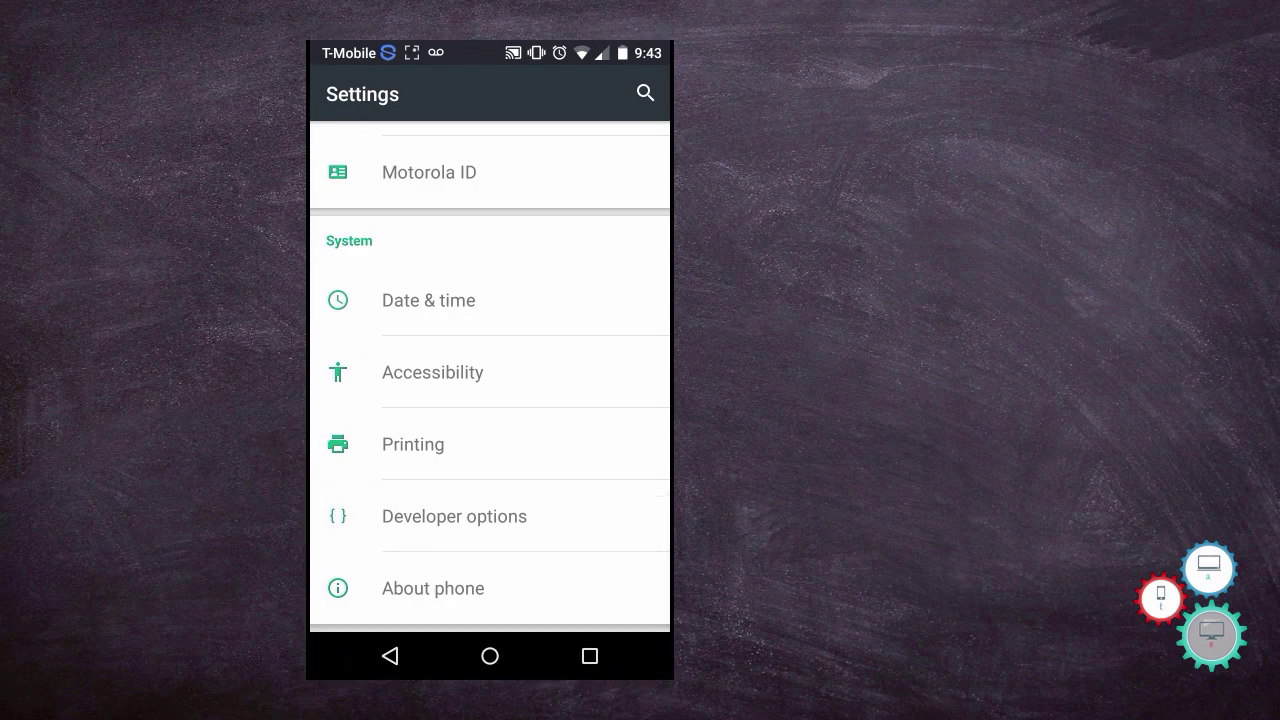
left_click(634, 149)
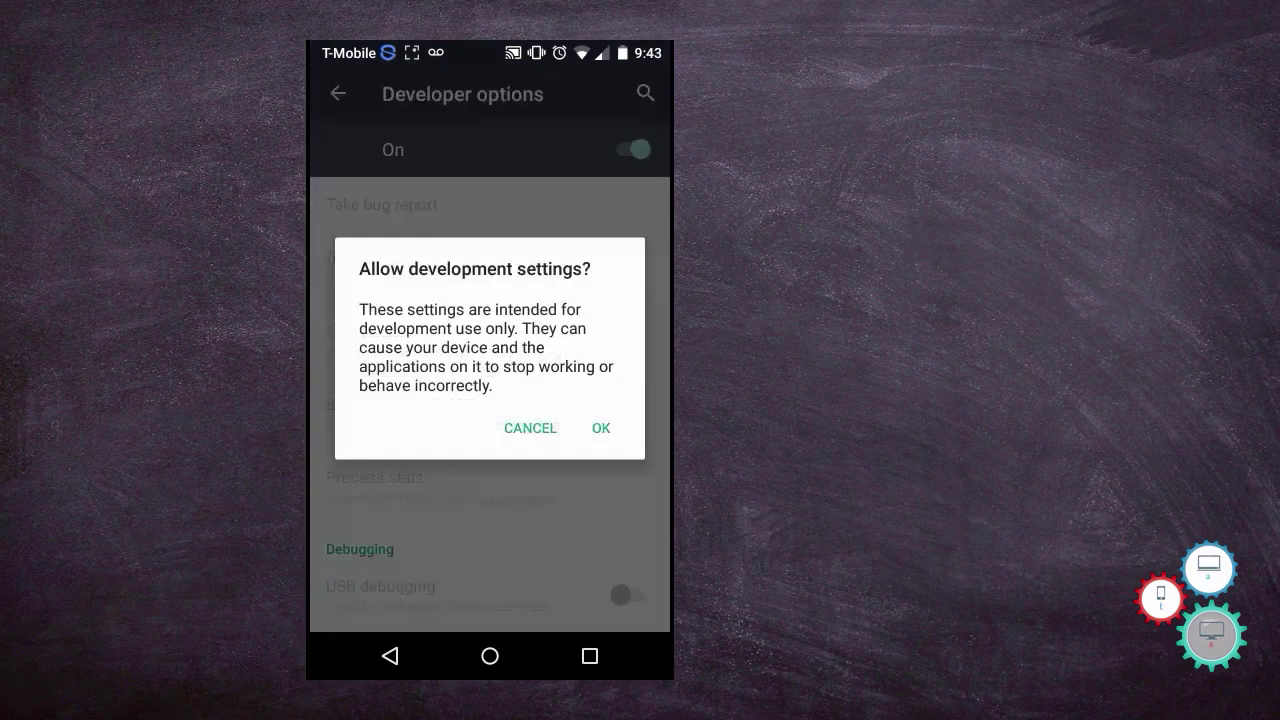
left_click(601, 427)
scroll(490, 400, "down", 3)
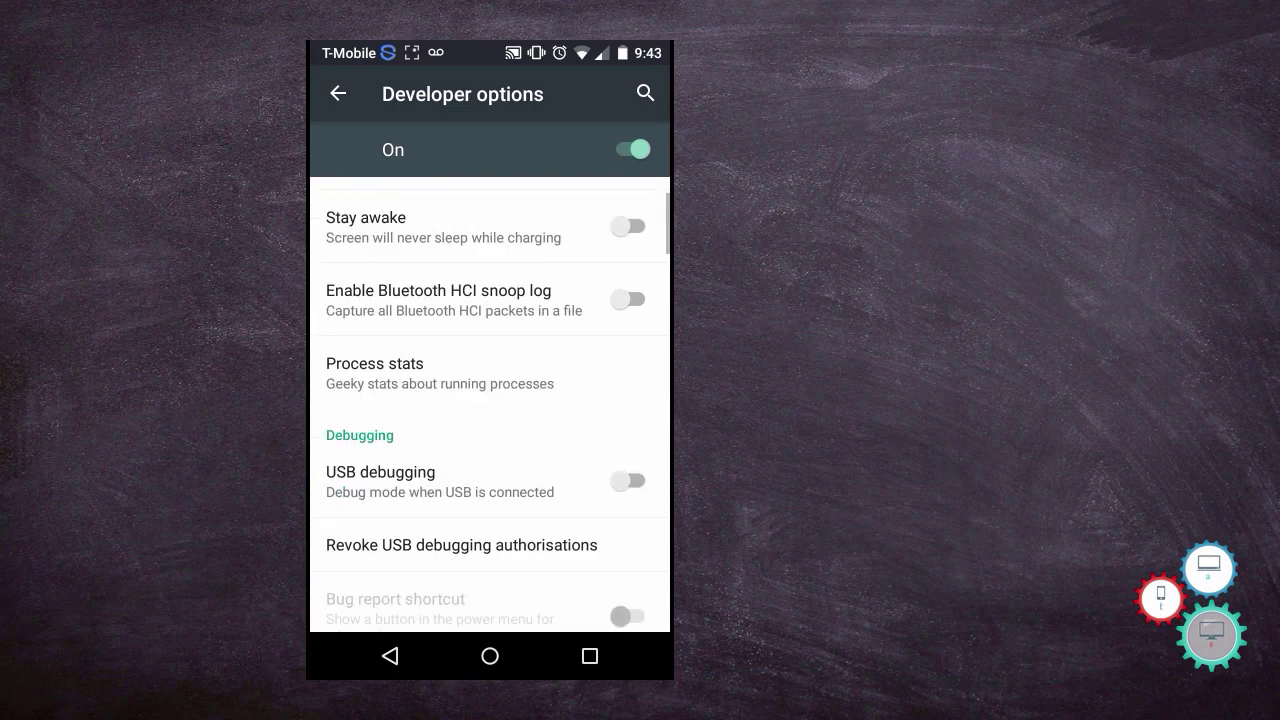
left_click(628, 467)
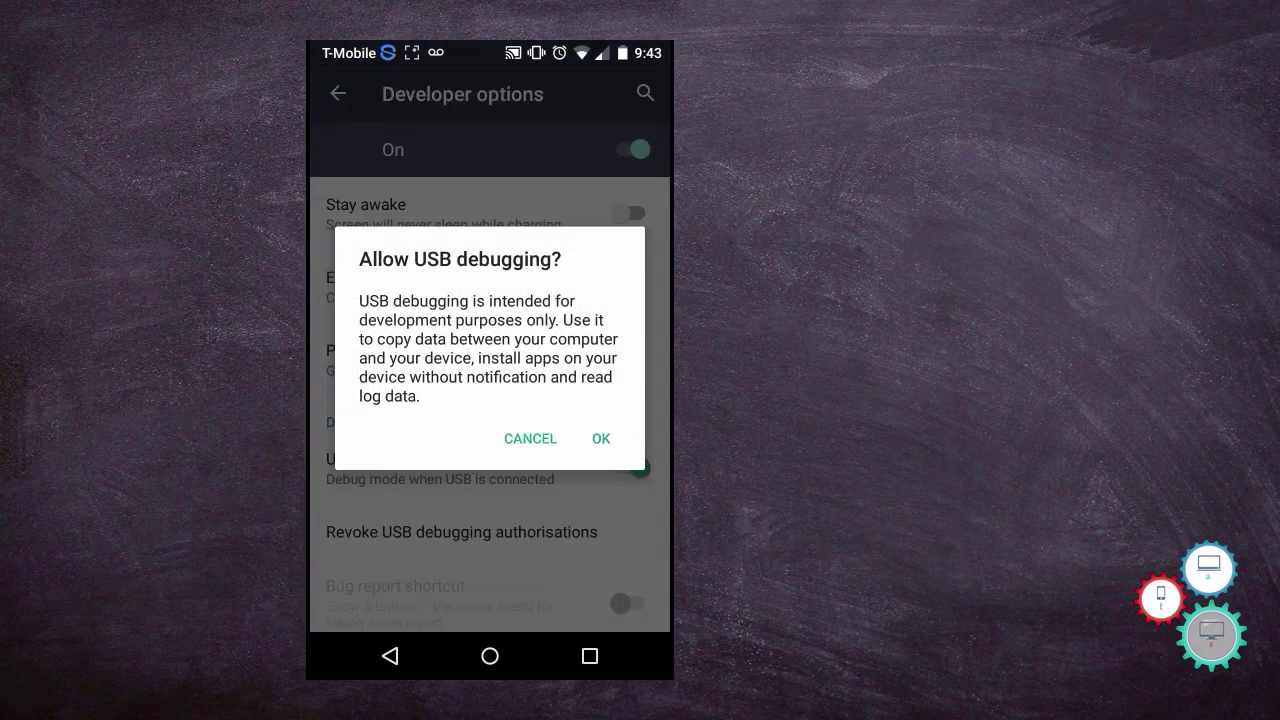
left_click(600, 437)
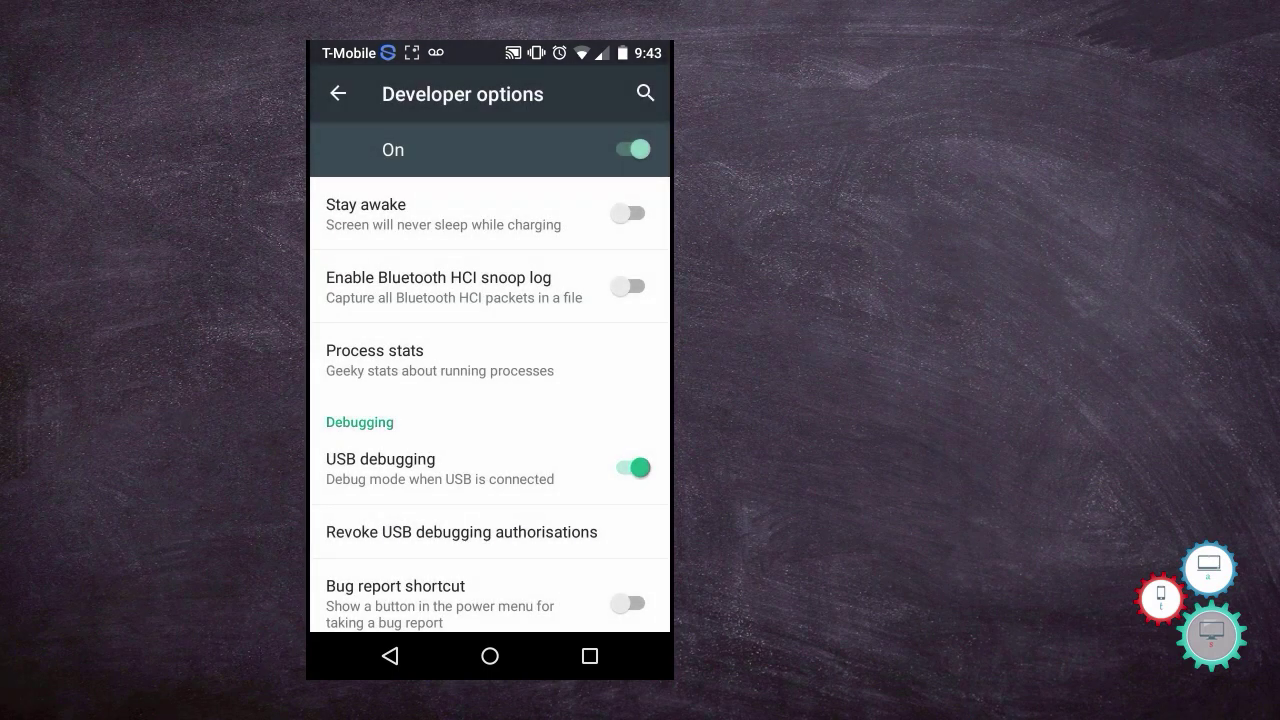
left_click(338, 93)
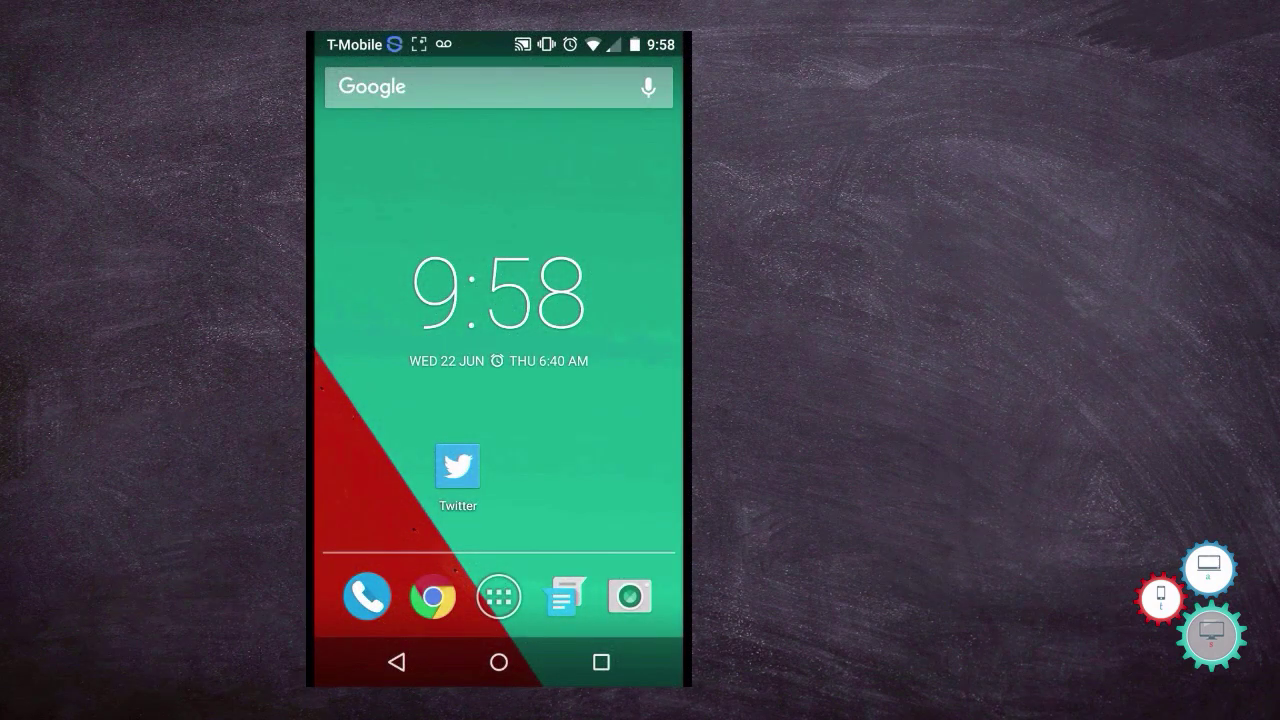
Step: Accept the Allow USB debugging prompt with 'Always allow from this computer' ticked
left_click_drag(380, 400, 640, 400)
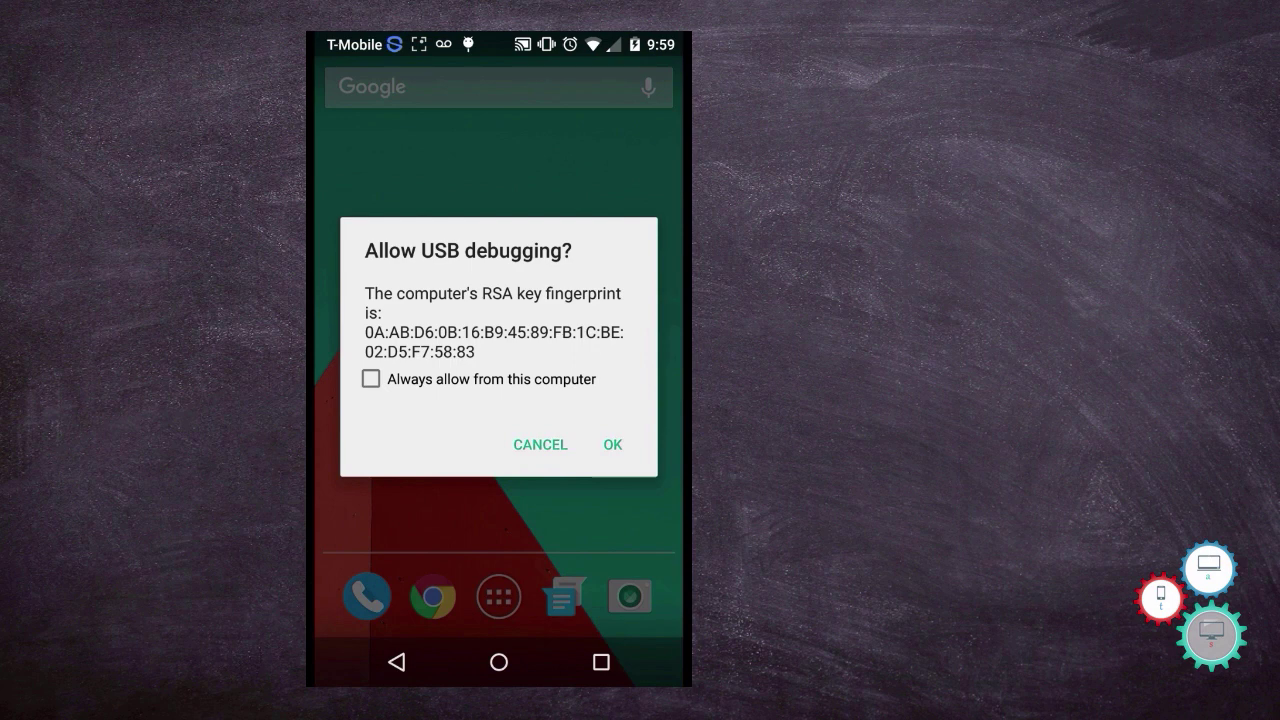
left_click(371, 379)
left_click(612, 444)
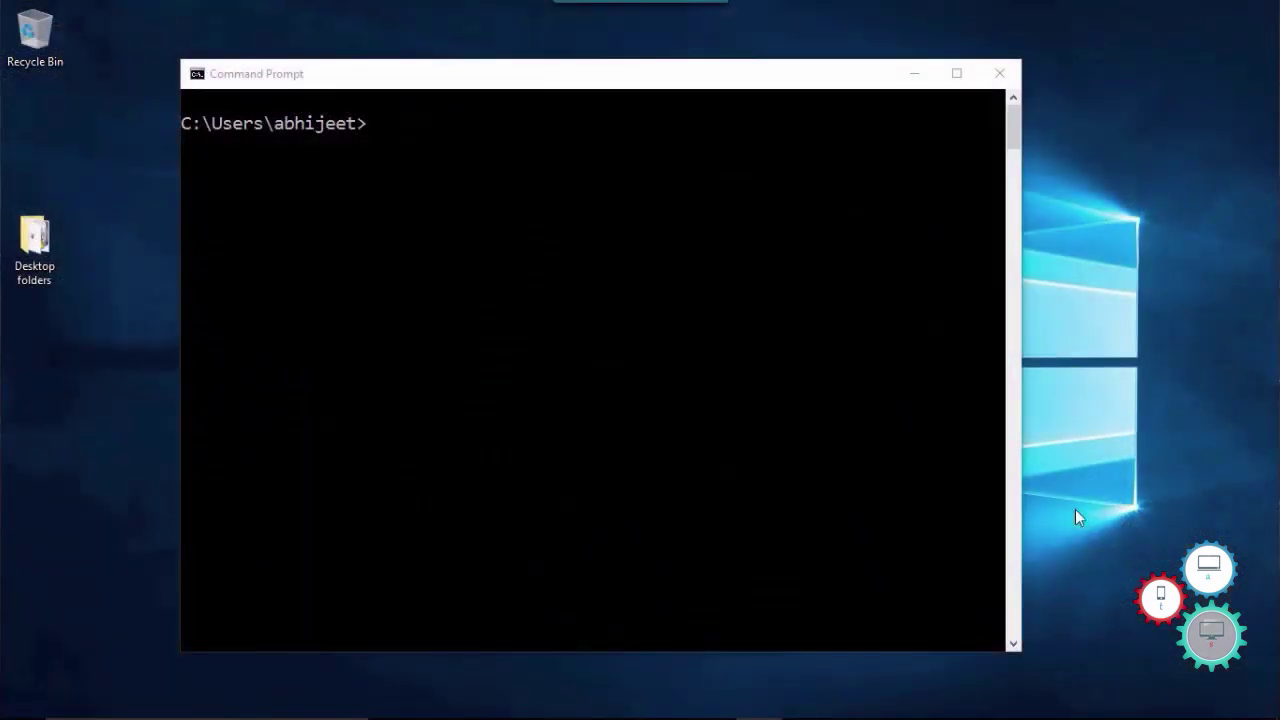
Step: Run 'adb devices' in Command Prompt to confirm the phone is listed as attached
left_click(424, 116)
type("adb")
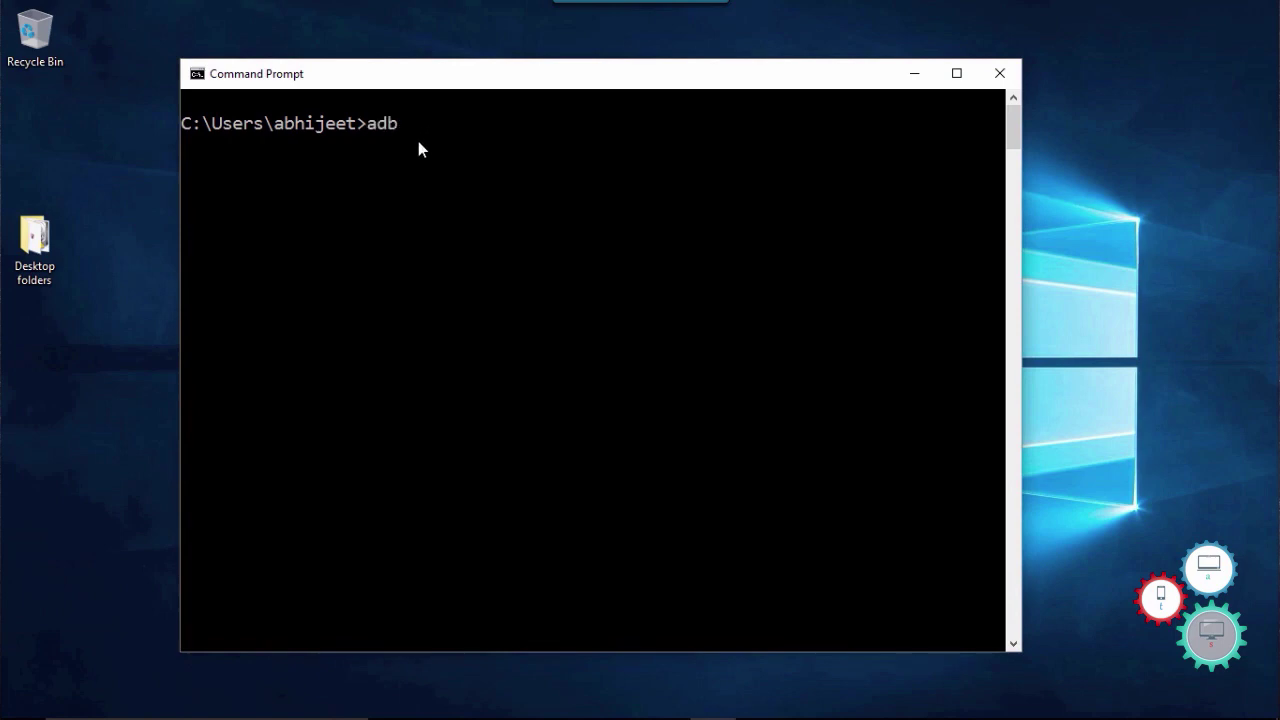
type(" devices")
key("Return")
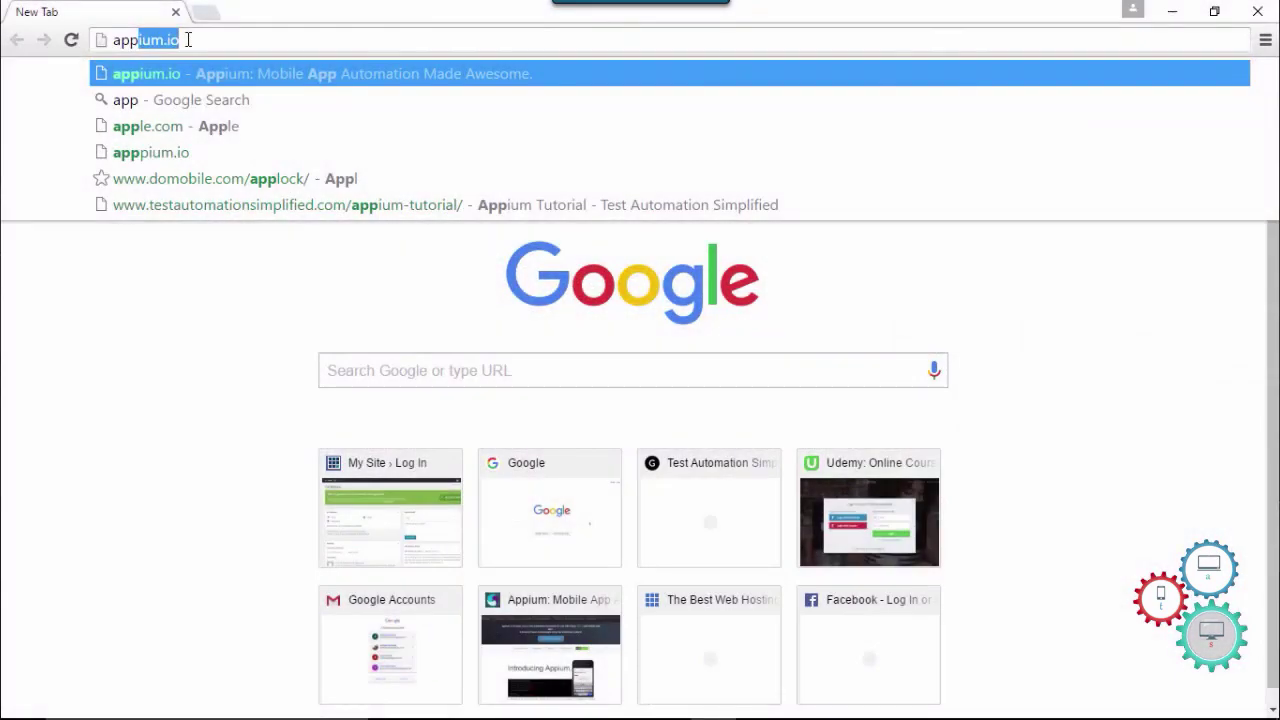
Step: Load appium.io and download the AppiumForWindows zip via Download Appium
key("End")
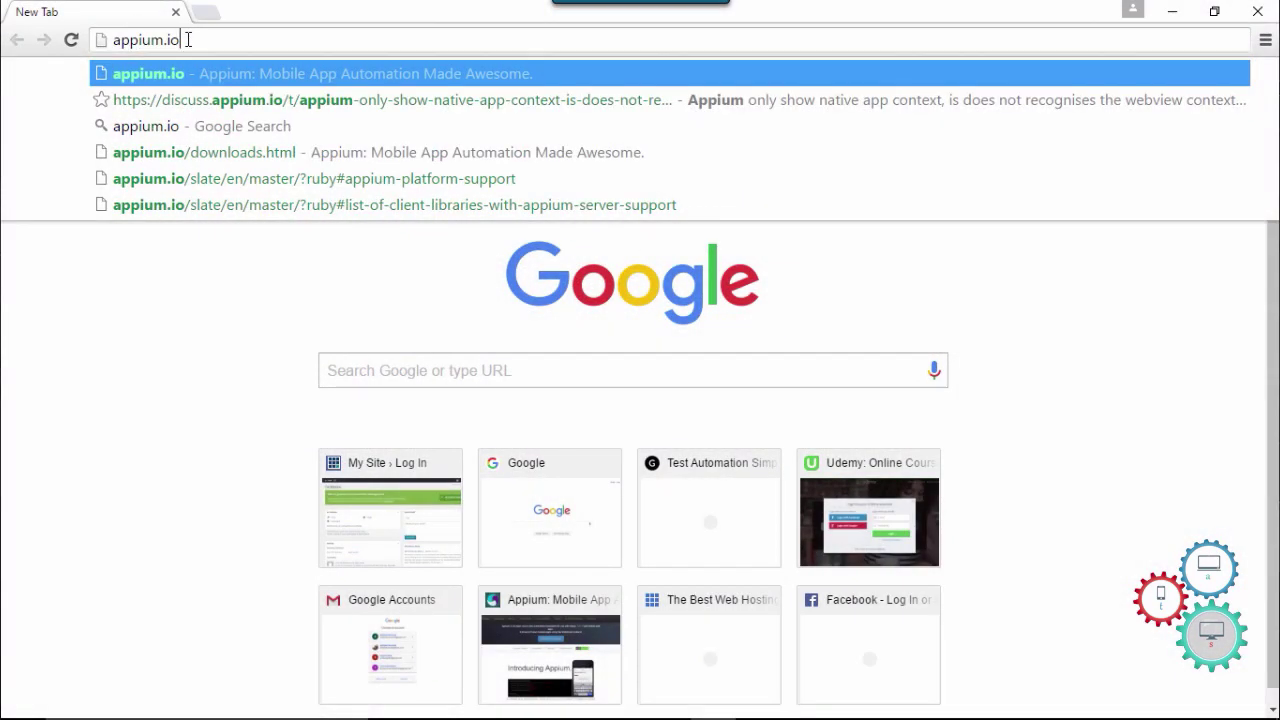
key("Return")
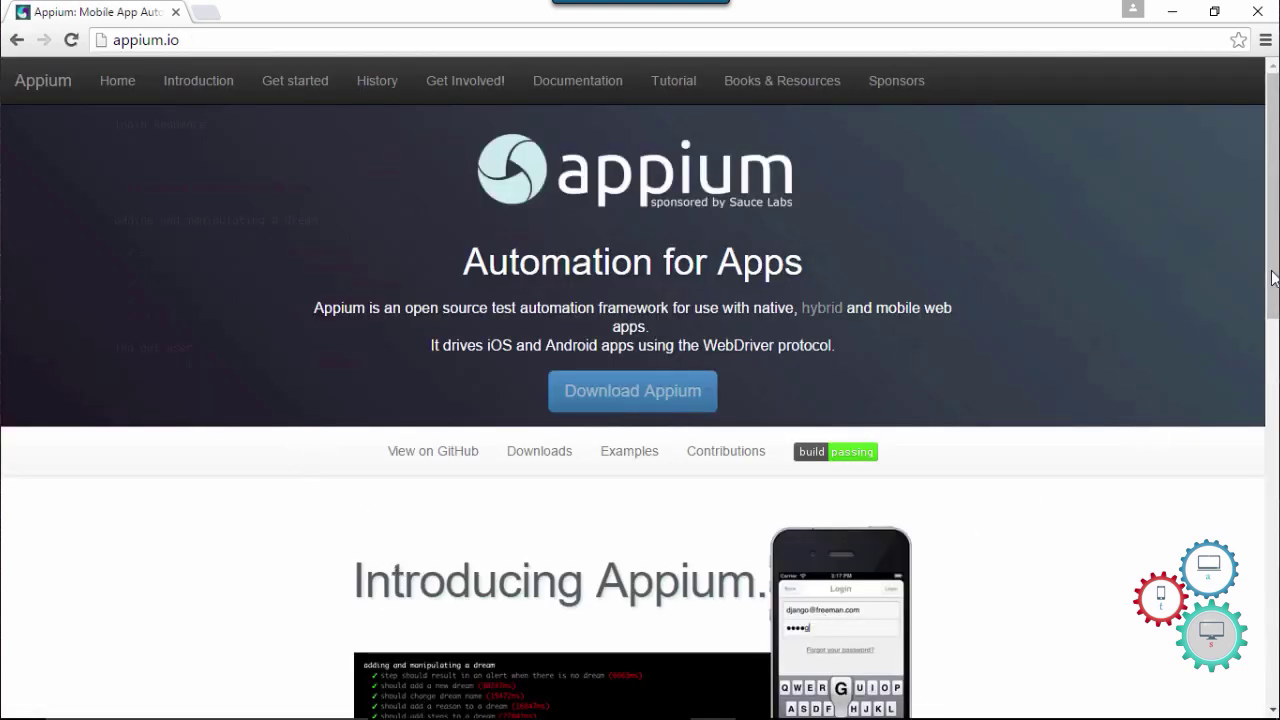
left_click_drag(1274, 278, 1274, 296)
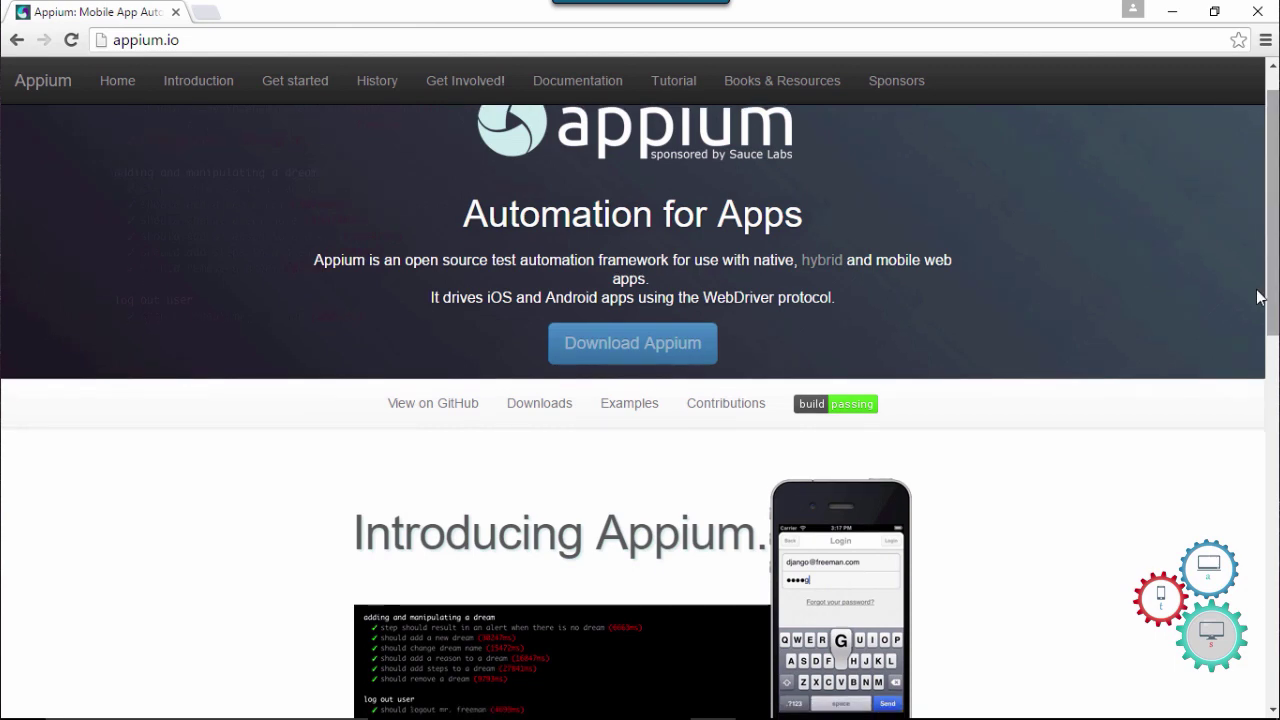
left_click(690, 350)
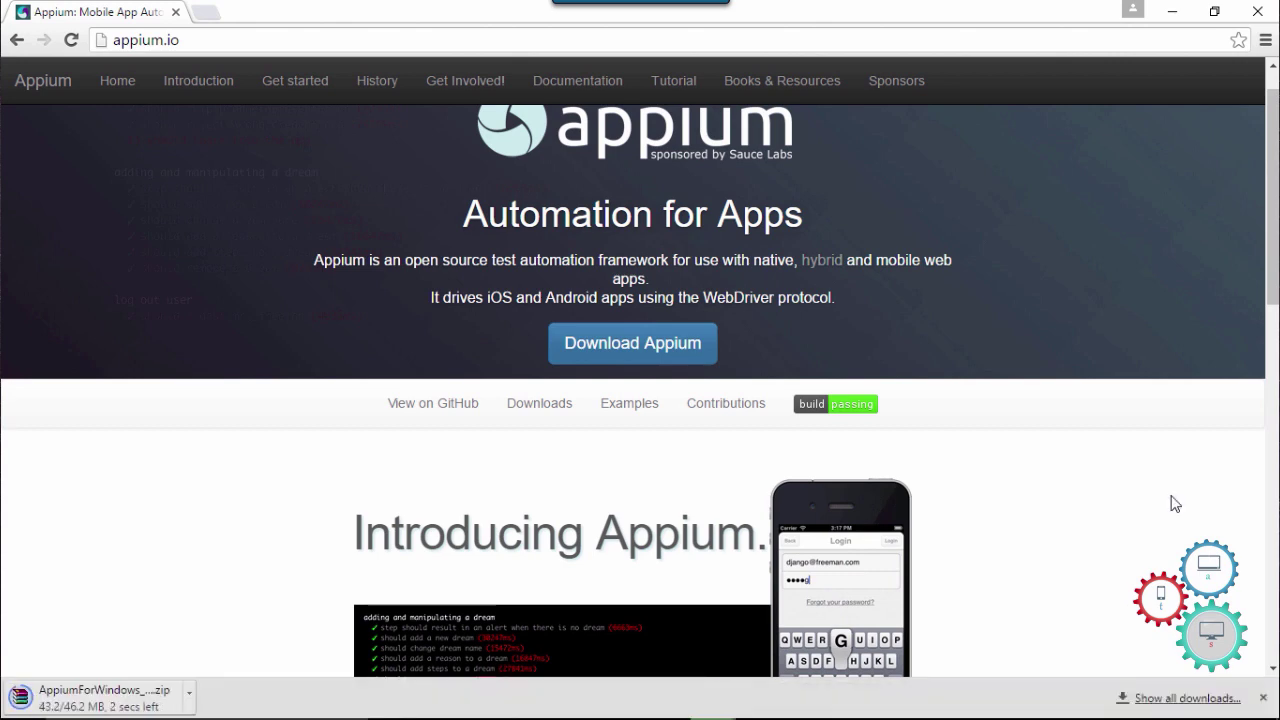
Step: Show the downloaded Appium zip in its folder and extract it to AppiumForWindows_1_4_13_1
left_click(189, 693)
left_click(243, 631)
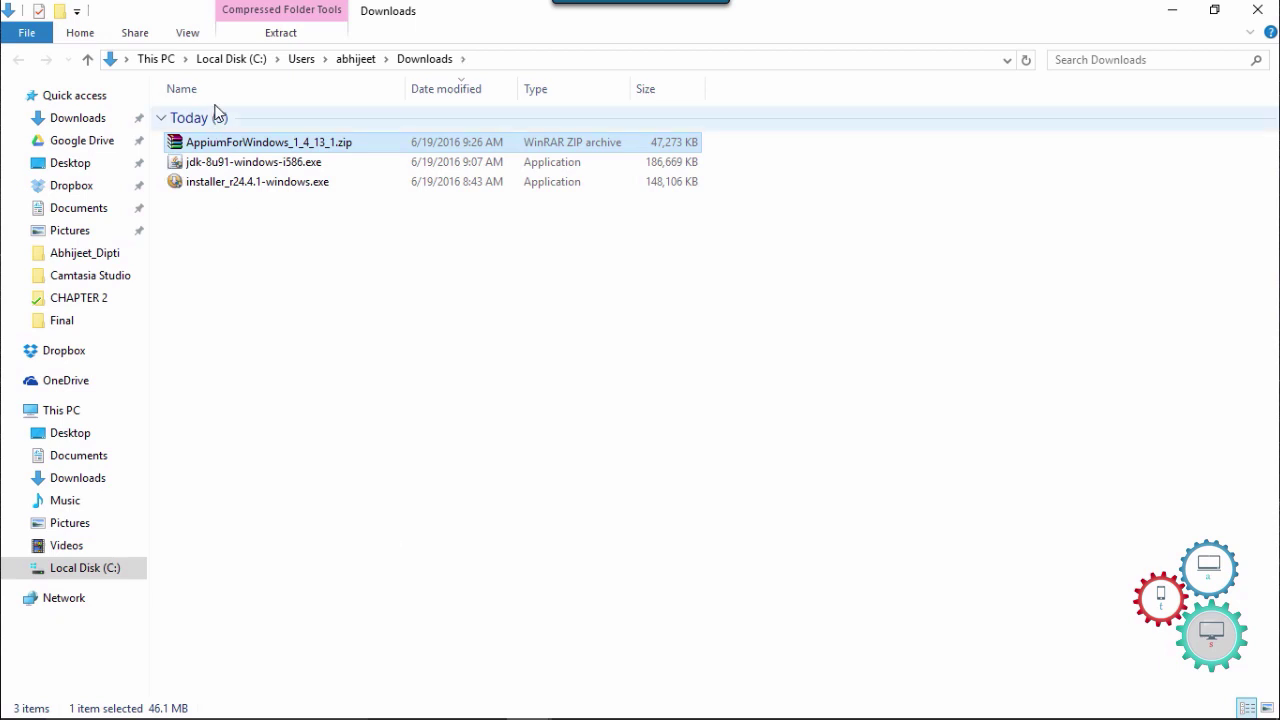
right_click(361, 142)
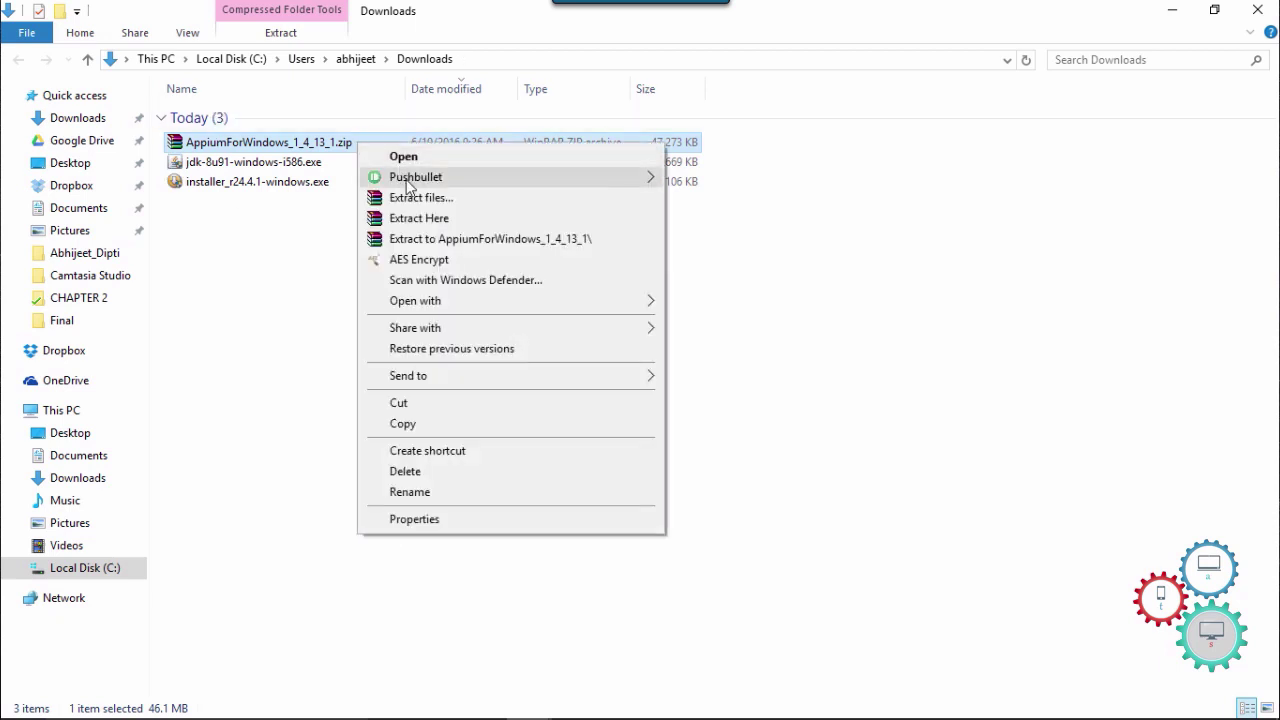
left_click(412, 238)
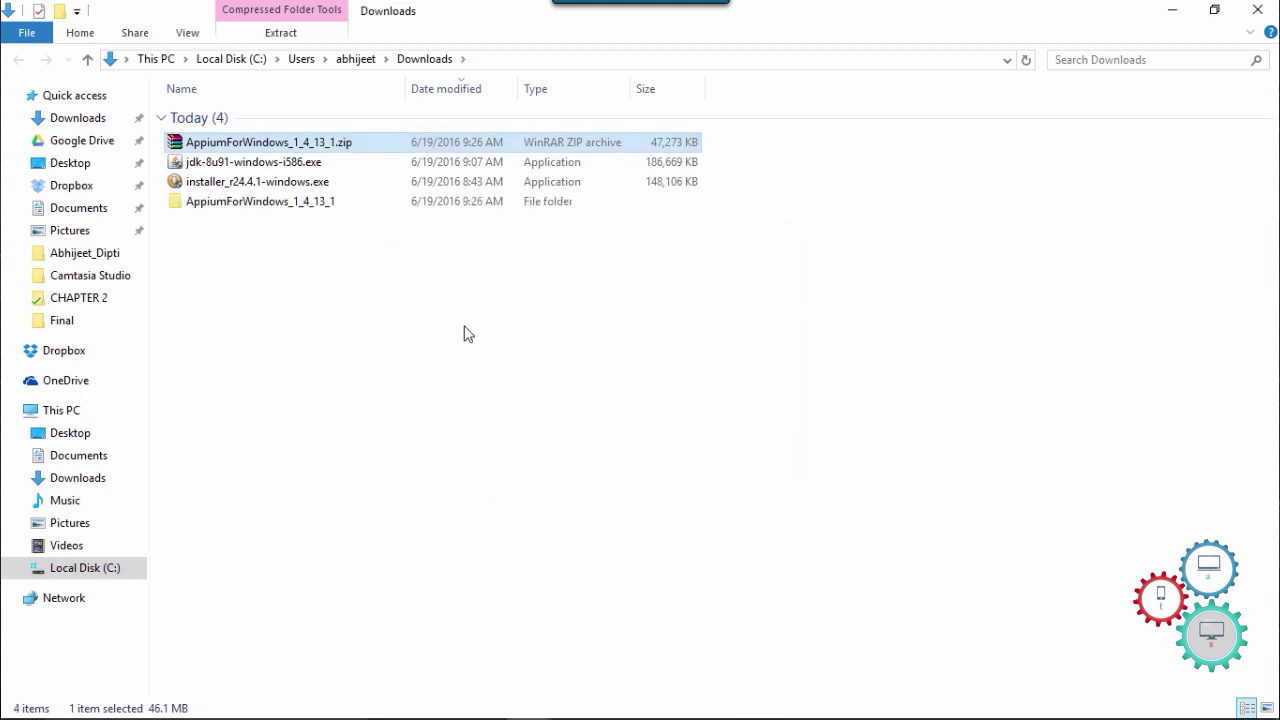
double_click(280, 204)
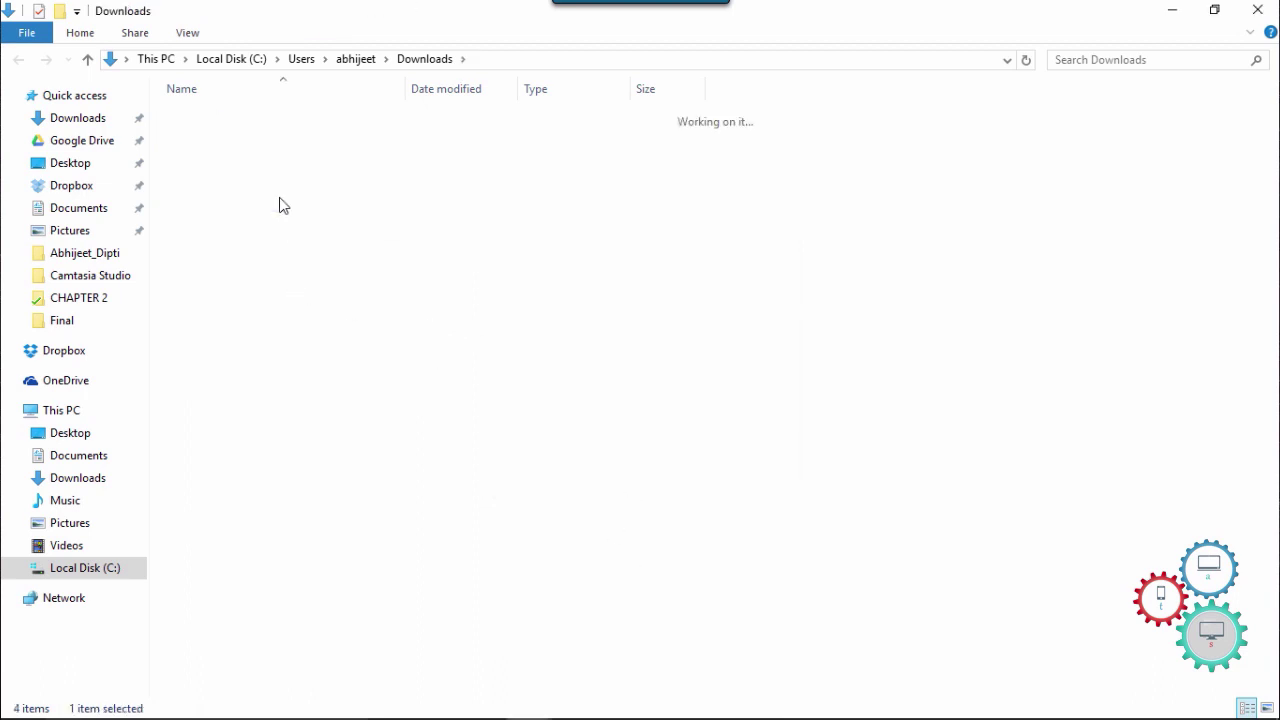
Step: Run appium-installer.exe with English setup language and the default install location
left_click(248, 124)
double_click(248, 124)
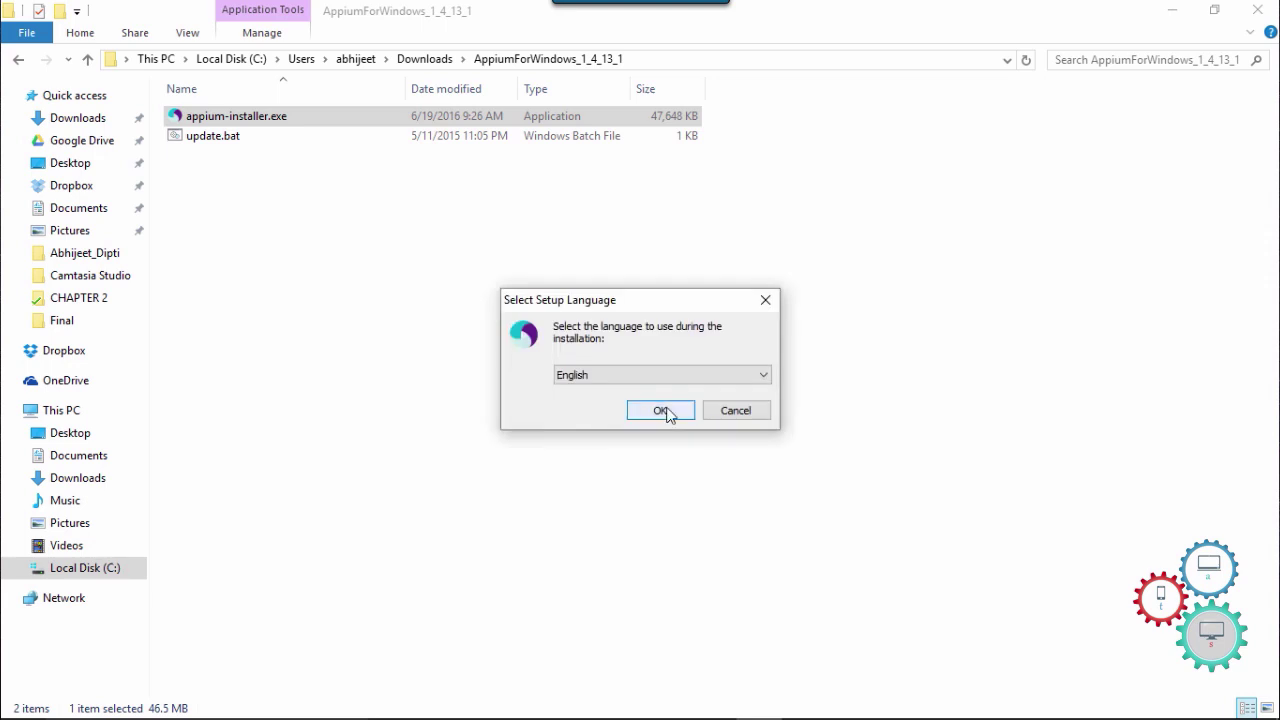
left_click(666, 412)
left_click(752, 518)
left_click(752, 519)
Step: Accept the default Start Menu folder to finish setup, then move the Appium window near the centre
left_click(753, 520)
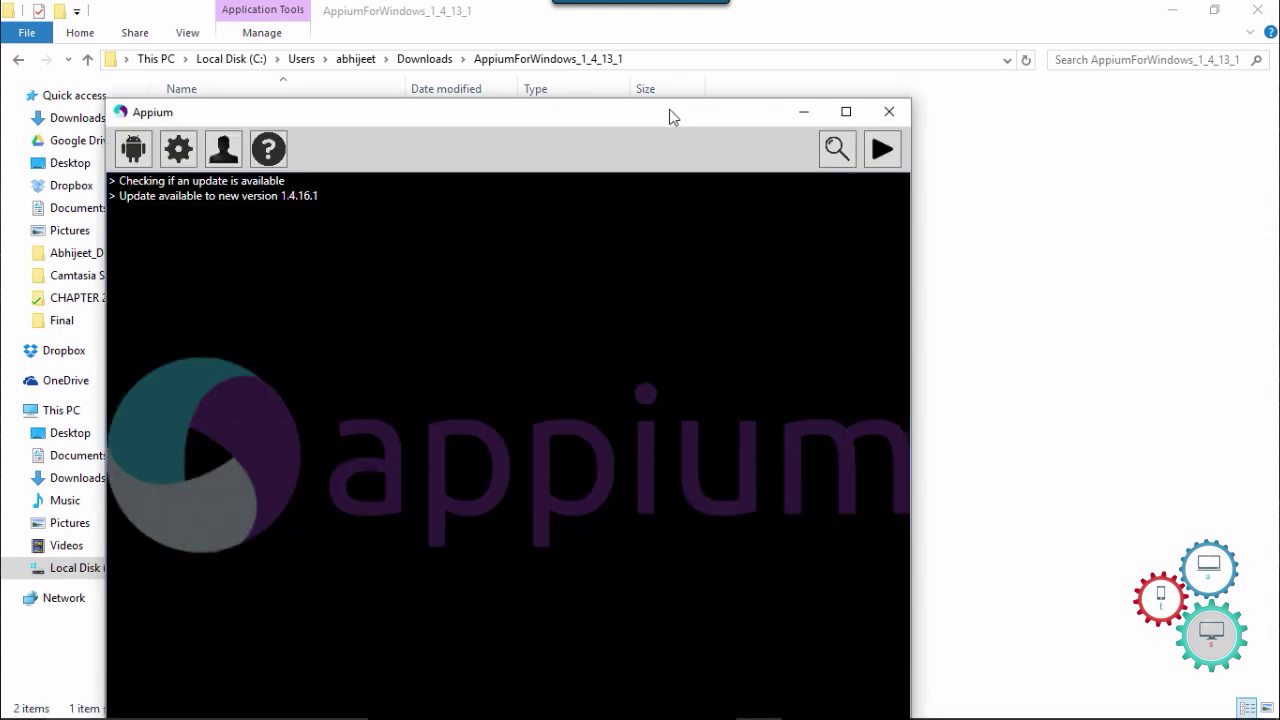
left_click_drag(669, 112, 763, 49)
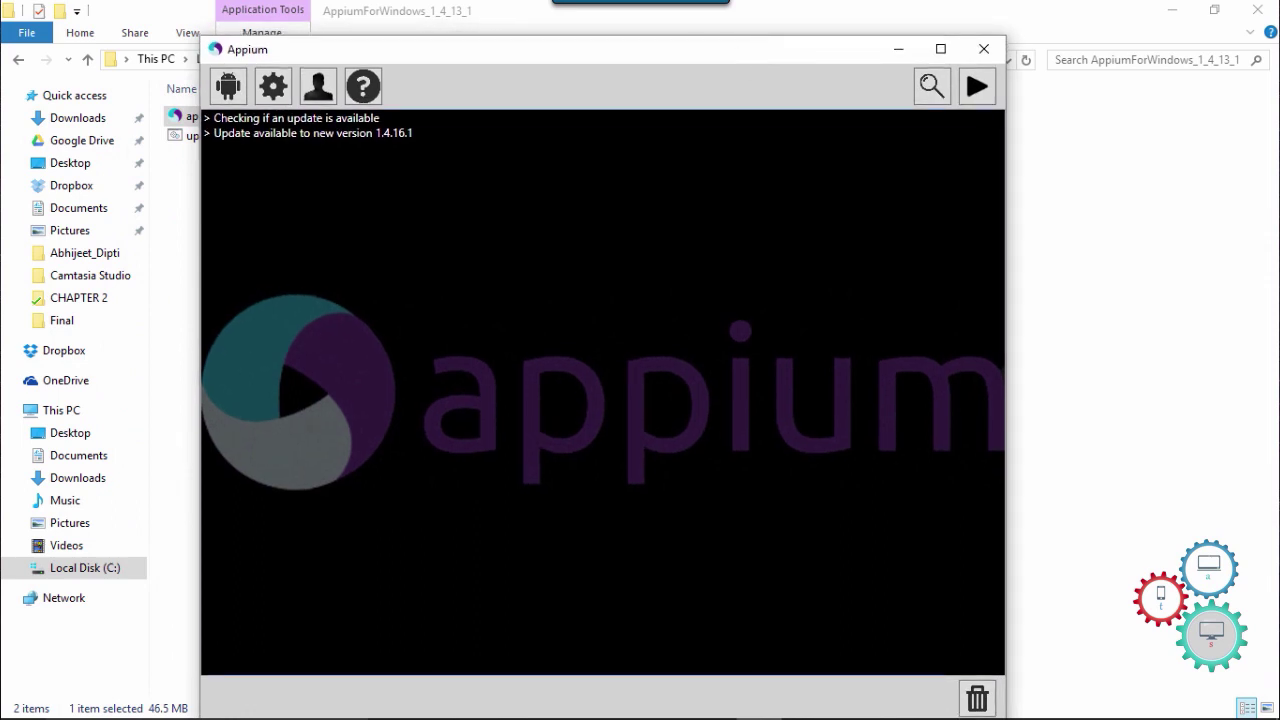
left_click_drag(666, 57, 629, 69)
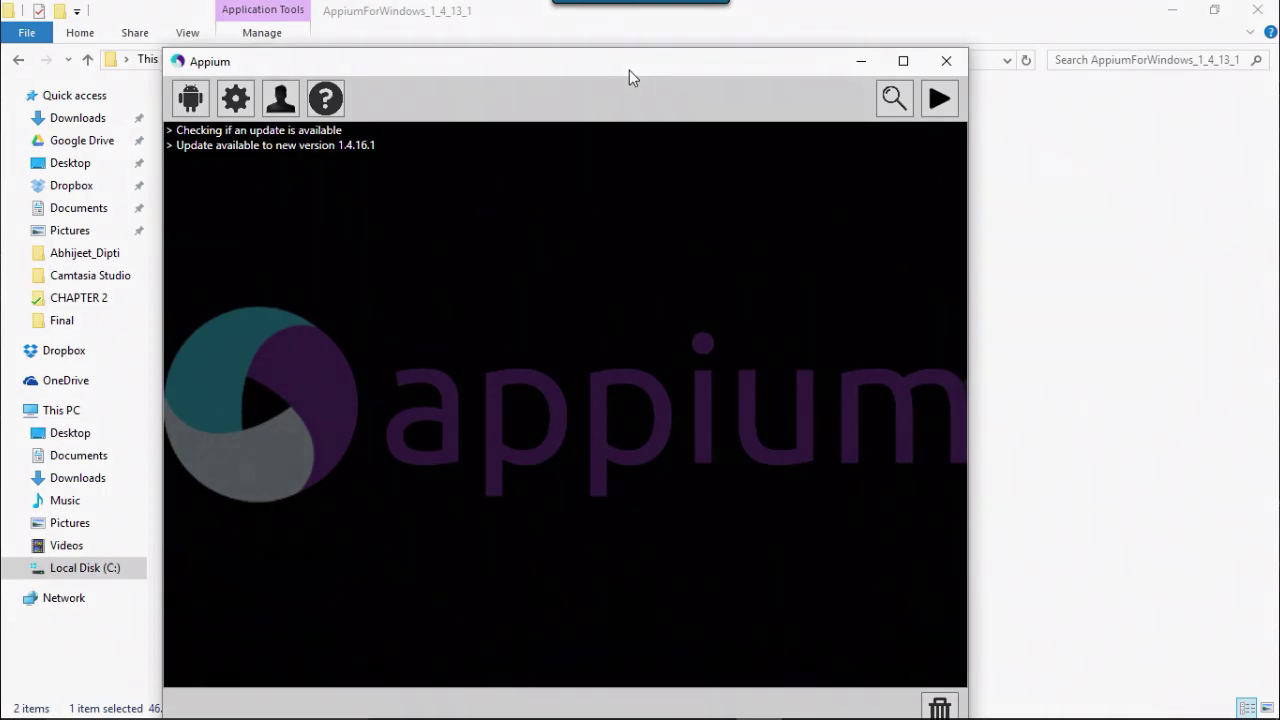